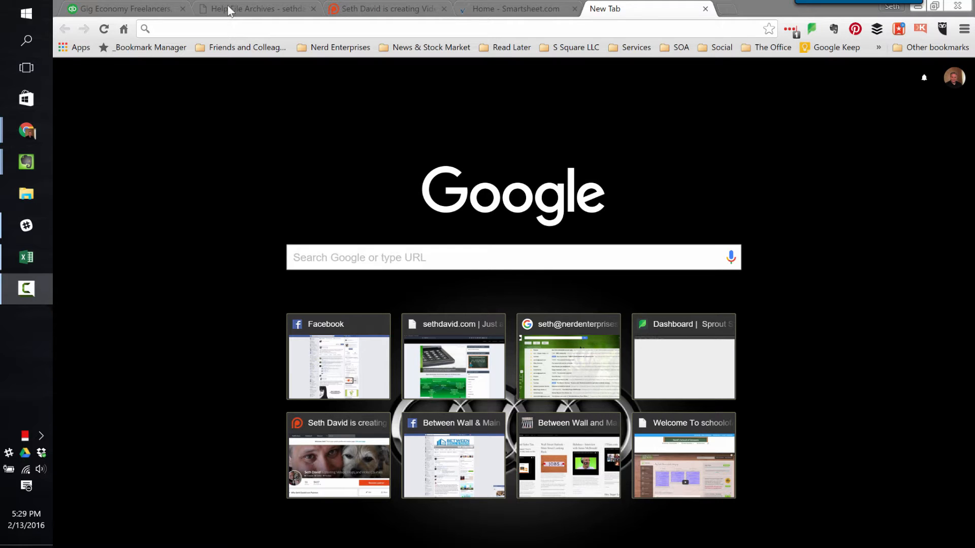
Search the web for "form W9" and open the IRS Form W-9 (Rev. December 2014) PDF
{"action": "left_click", "coordinate": [192, 29]}
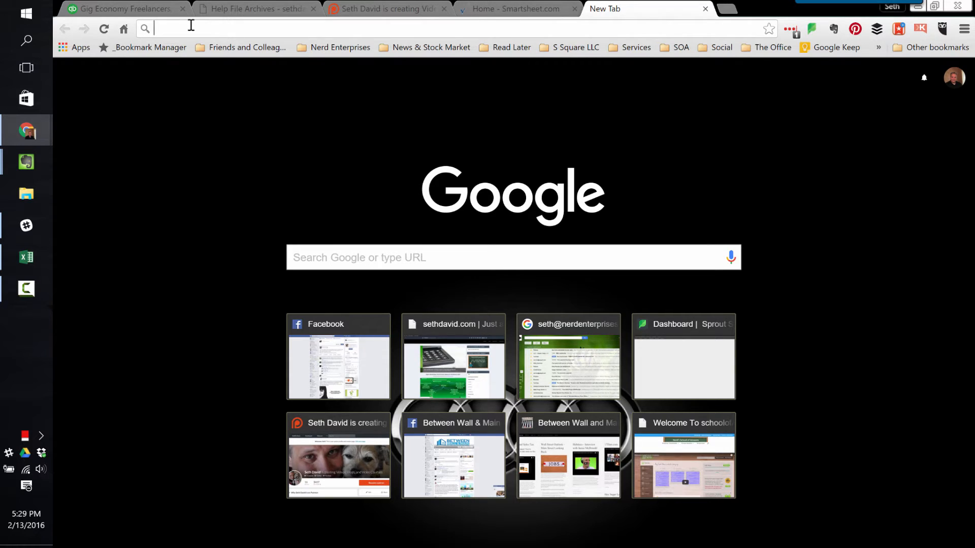
{"action": "type", "text": "form W9"}
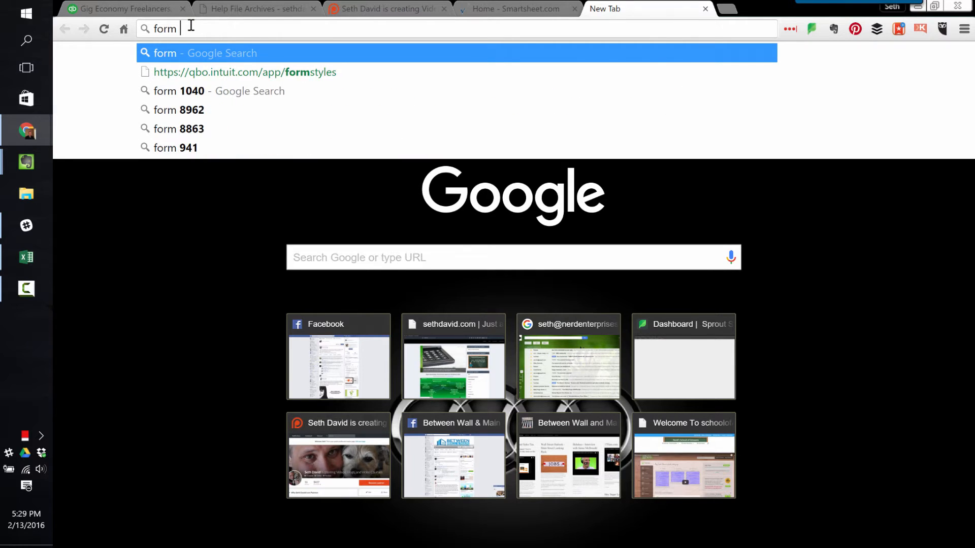
{"action": "key", "text": "Return"}
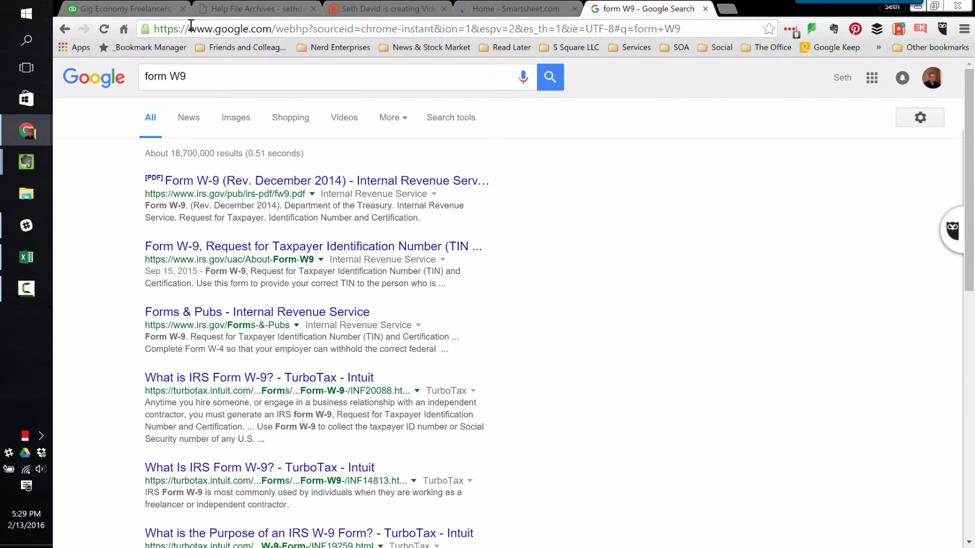
{"action": "left_click", "coordinate": [268, 184]}
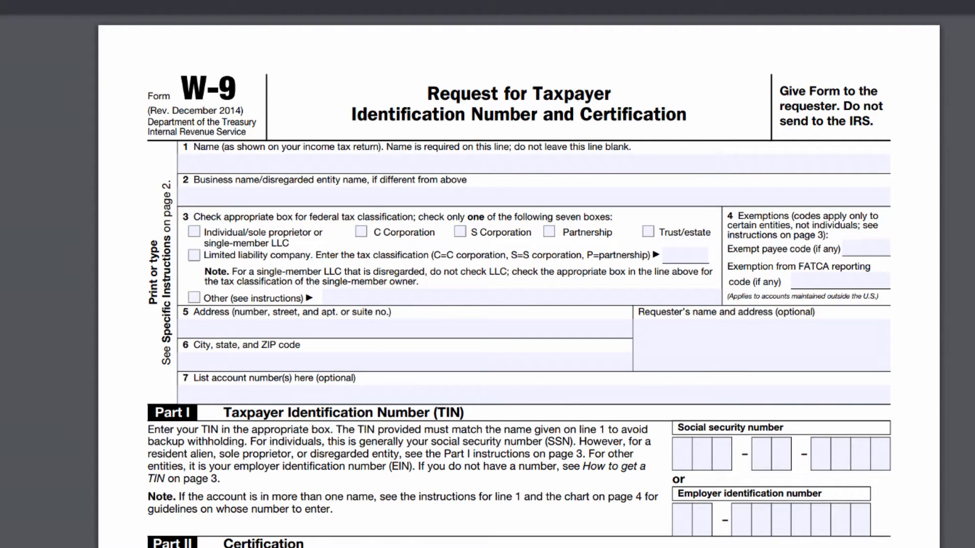
{"action": "left_click", "coordinate": [274, 164]}
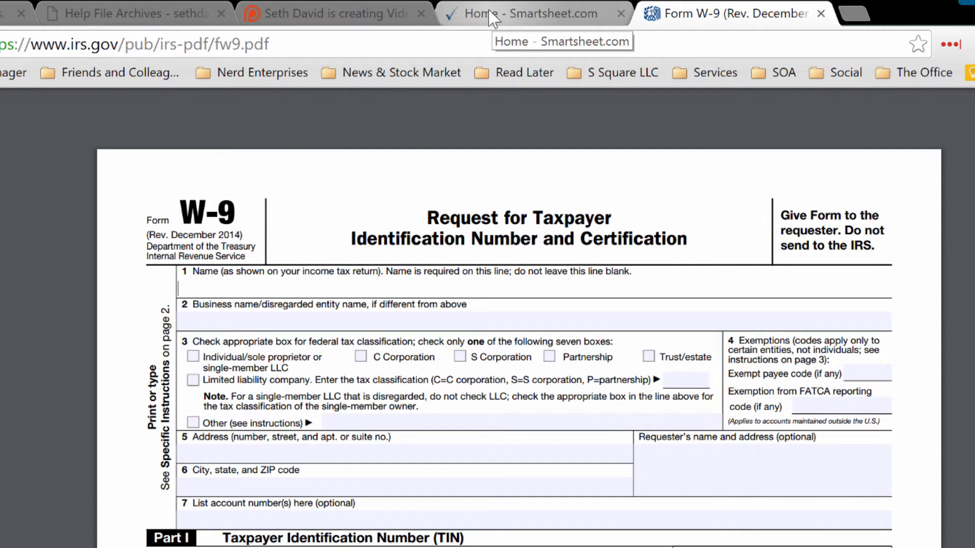
Switch to Smartsheet, create a blank sheet named "W9 Capture" in the Sample Sheets folder, and open it
{"action": "left_click", "coordinate": [490, 15]}
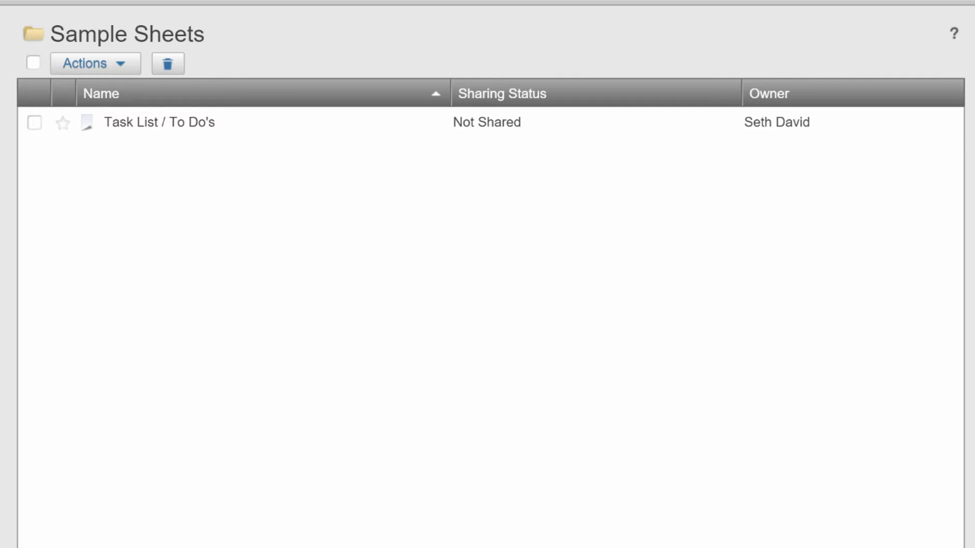
{"action": "right_click", "coordinate": [141, 211]}
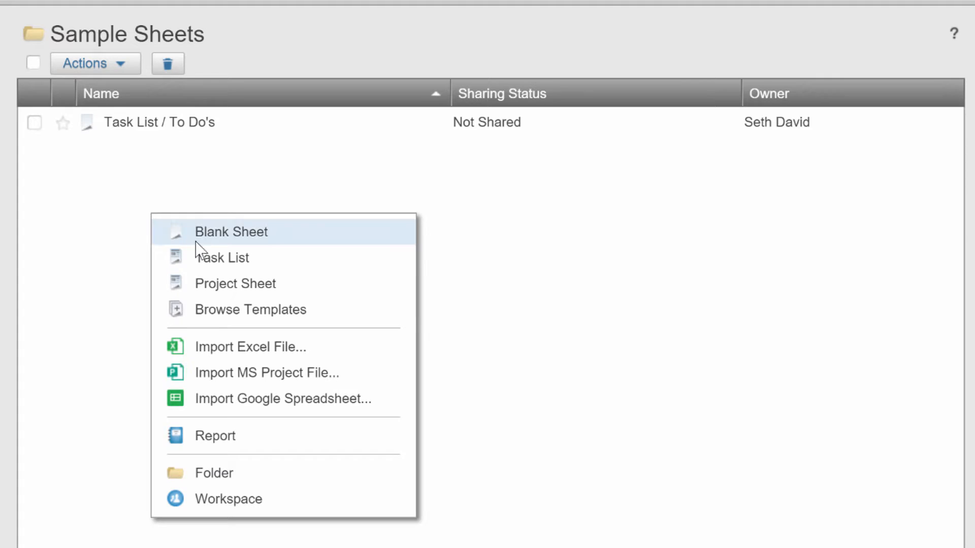
{"action": "left_click", "coordinate": [196, 237]}
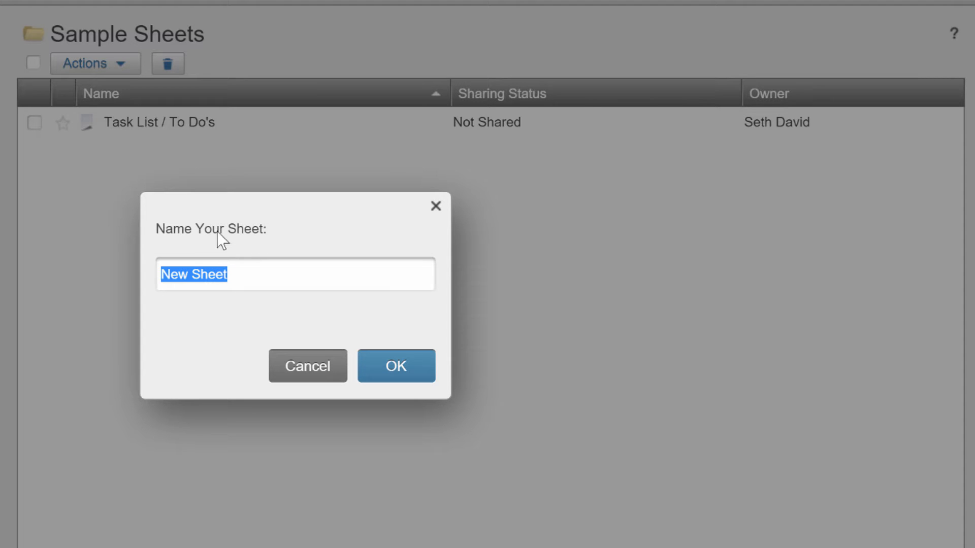
{"action": "type", "text": "W9 Cap"}
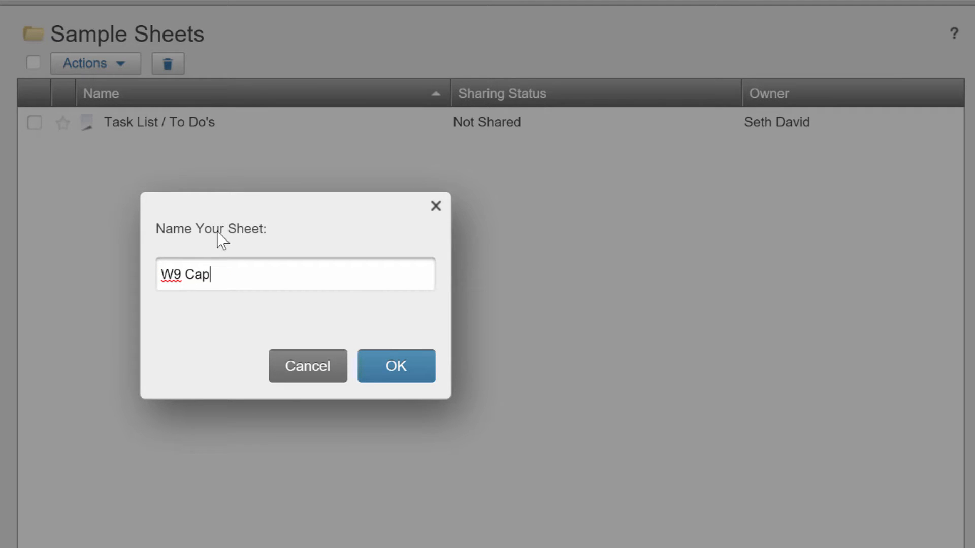
{"action": "type", "text": "ture"}
{"action": "left_click", "coordinate": [417, 365]}
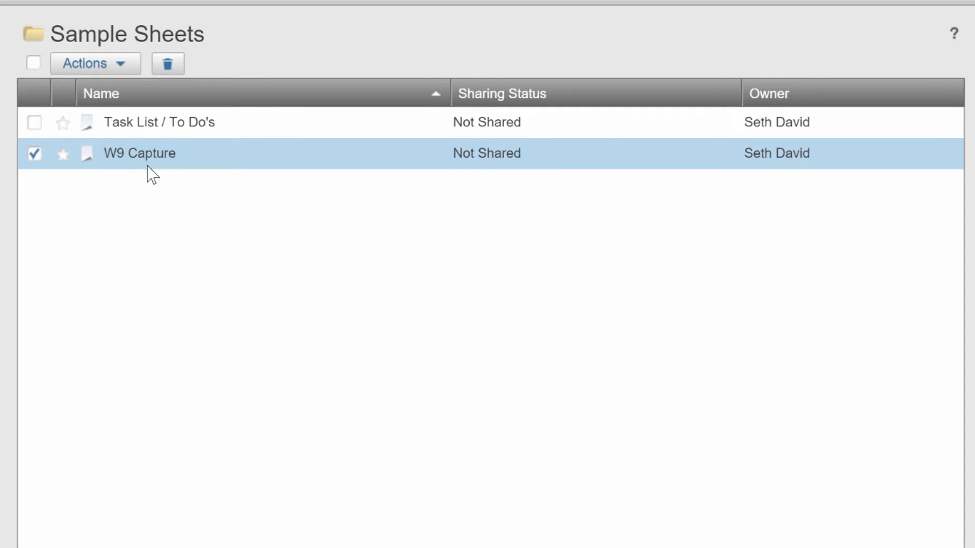
{"action": "left_click", "coordinate": [126, 153]}
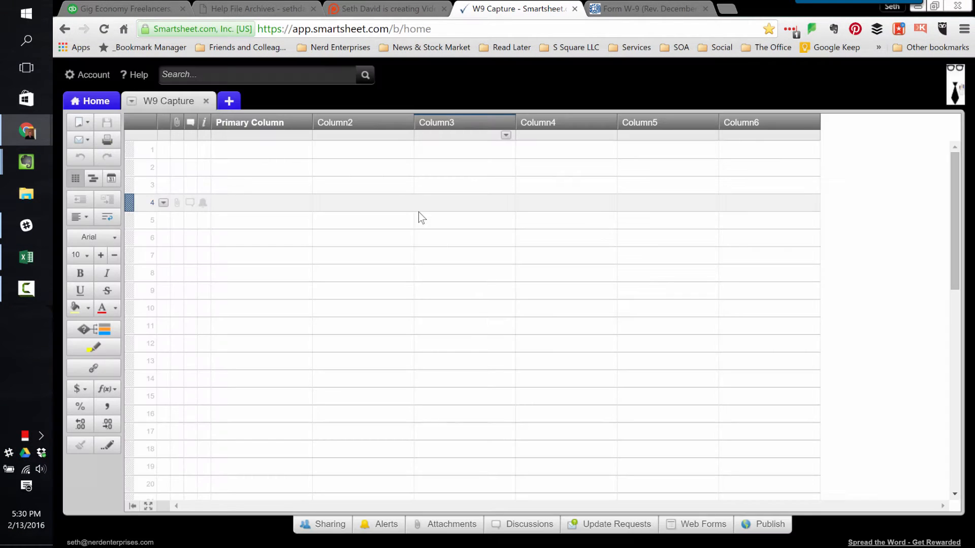
Rename the sheet's primary column to "Name"
{"action": "left_click", "coordinate": [247, 125]}
{"action": "double_click", "coordinate": [283, 123]}
{"action": "type", "text": "Name"}
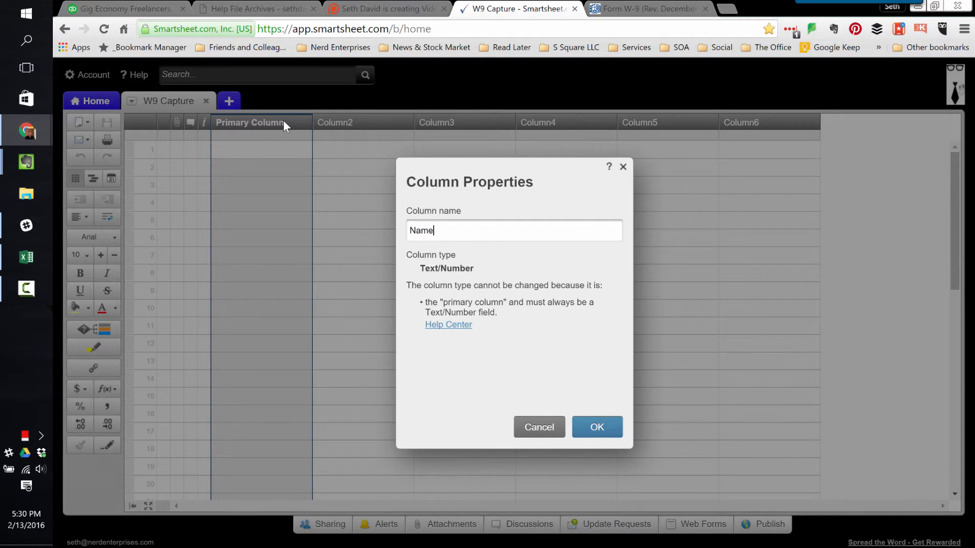
{"action": "key", "text": "Return"}
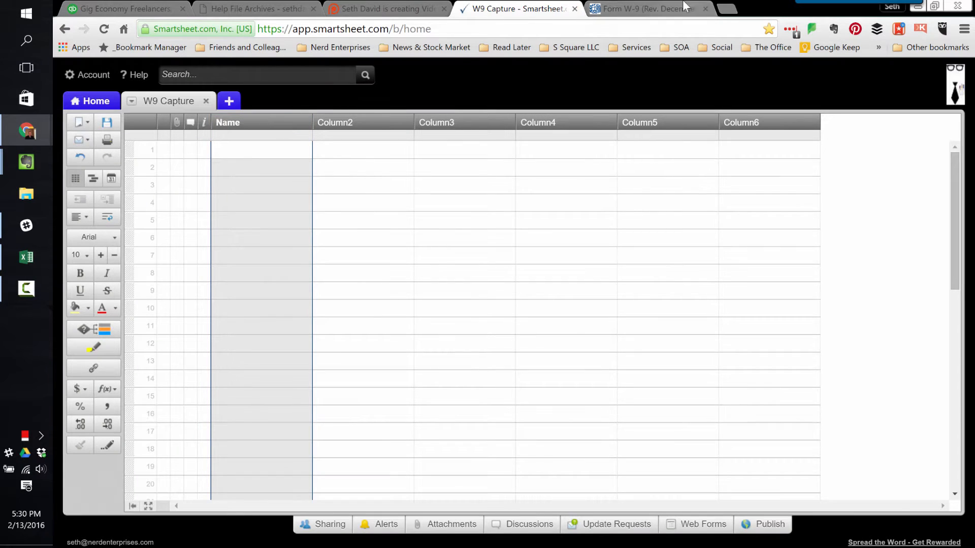
Copy the "Business name/" label from line 2 of the W-9 form and return to the W9 Capture sheet
{"action": "left_click", "coordinate": [655, 8]}
{"action": "left_click", "coordinate": [331, 207]}
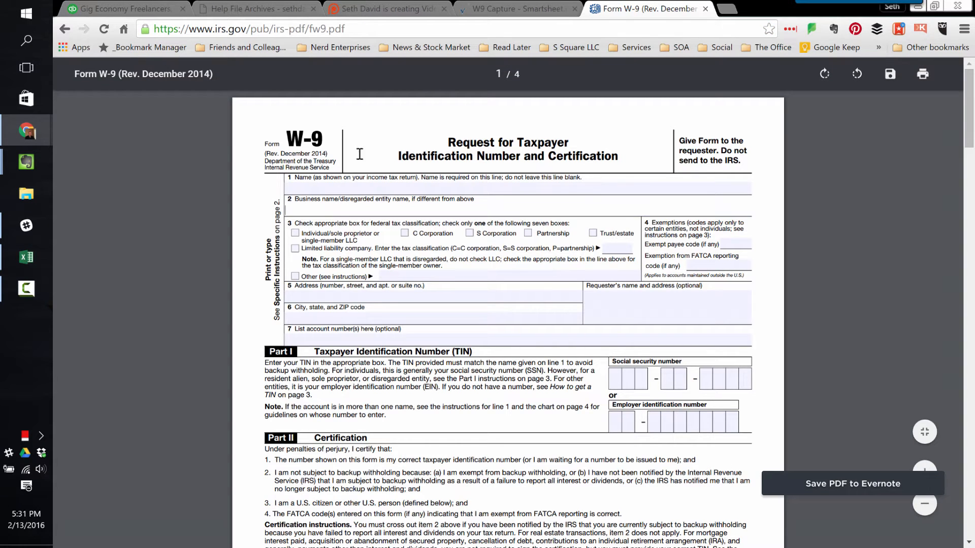
{"action": "left_click", "coordinate": [298, 200]}
{"action": "left_click_drag", "start_coordinate": [298, 200], "coordinate": [340, 196]}
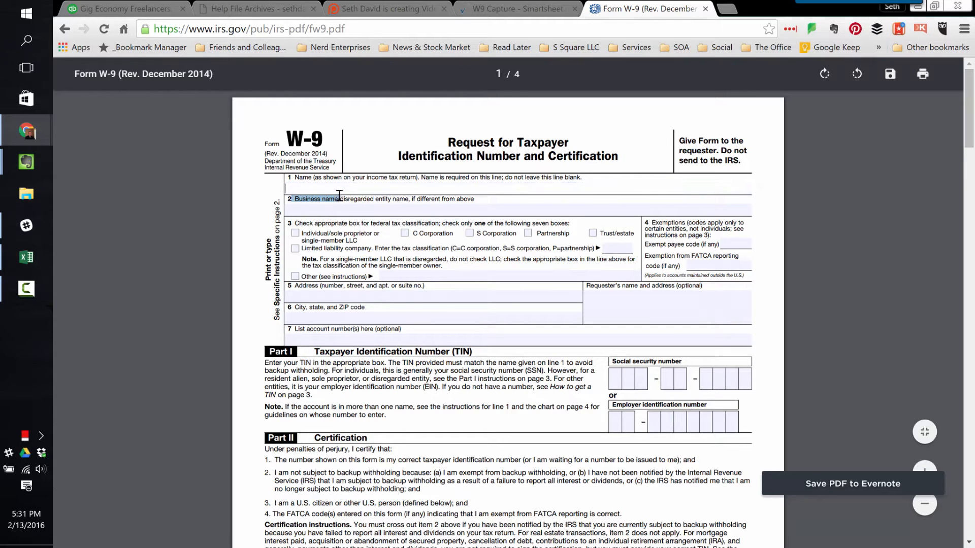
{"action": "left_click", "coordinate": [481, 2]}
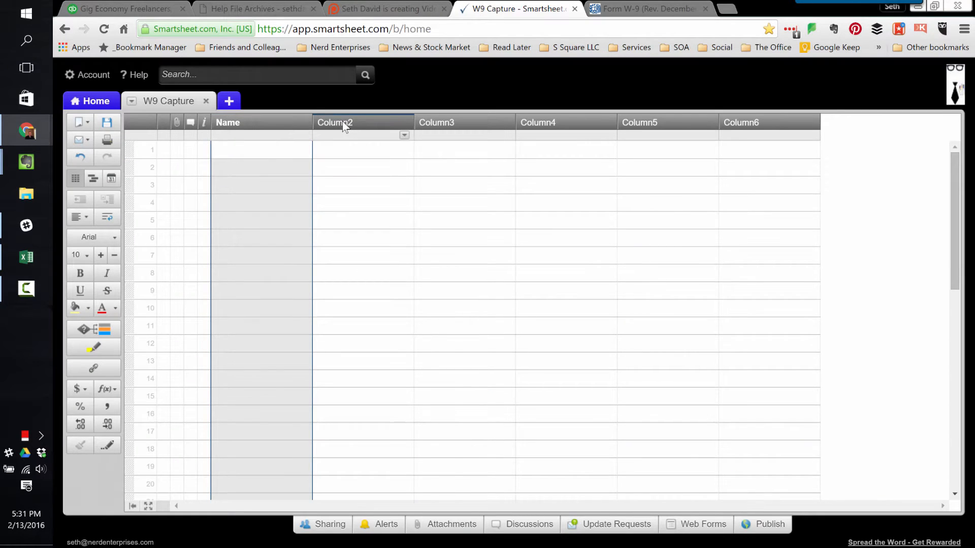
Rename Column2 to "Business name (if different)", using the copied label as a start
{"action": "left_click", "coordinate": [342, 121]}
{"action": "double_click", "coordinate": [348, 124]}
{"action": "type", "text": "Business name/"}
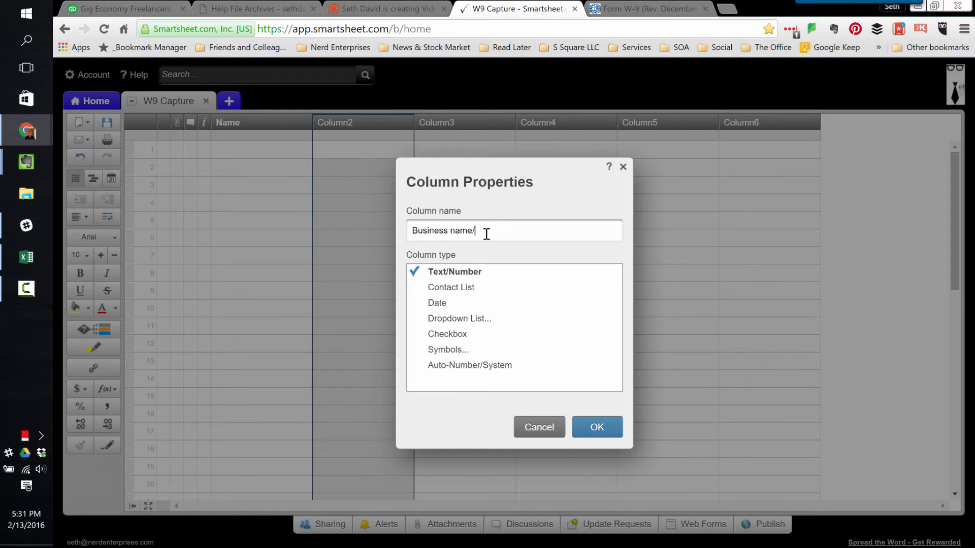
{"action": "type", "text": "(if"}
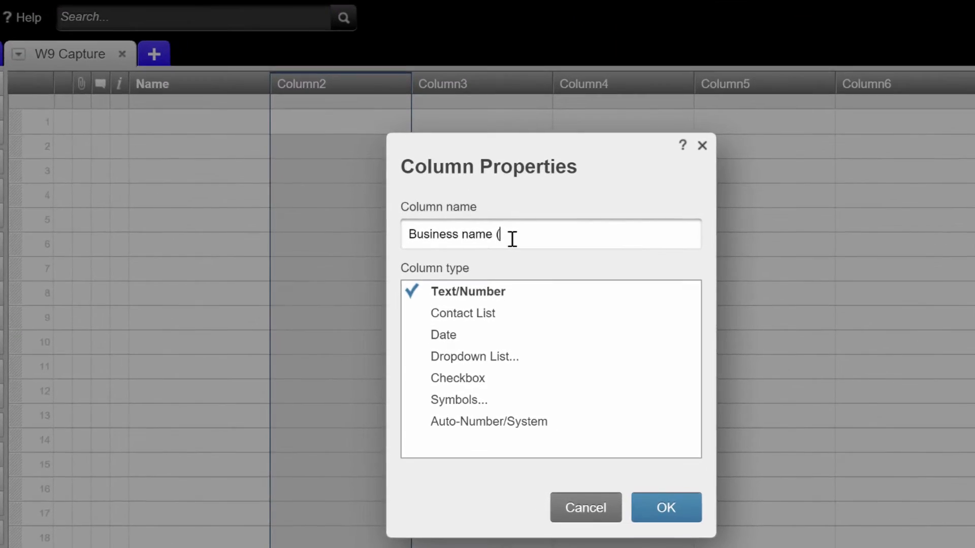
{"action": "type", "text": " different)"}
{"action": "left_click", "coordinate": [666, 518]}
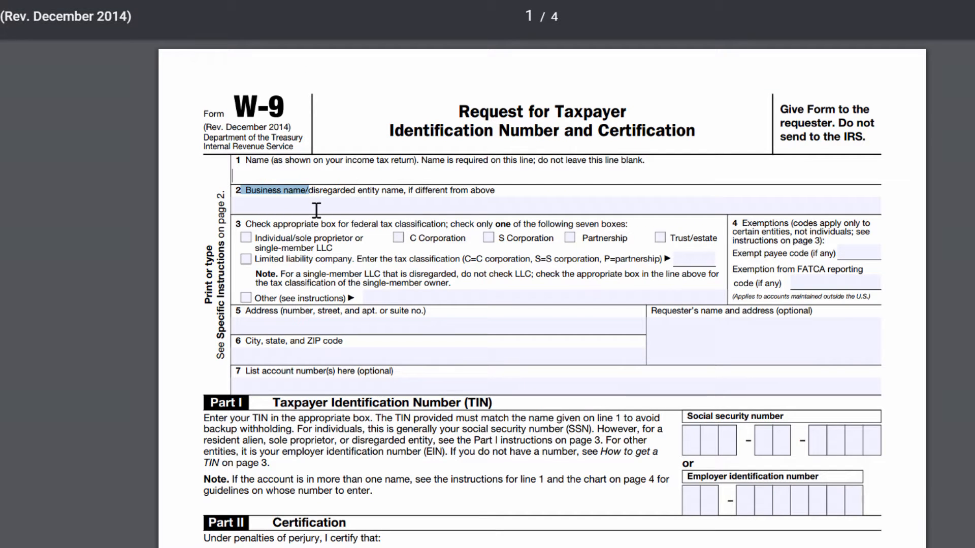
Open the properties of Column3 and set its column type to Dropdown List
{"action": "scroll", "coordinate": [311, 210], "scroll_direction": "down", "scroll_amount": 2}
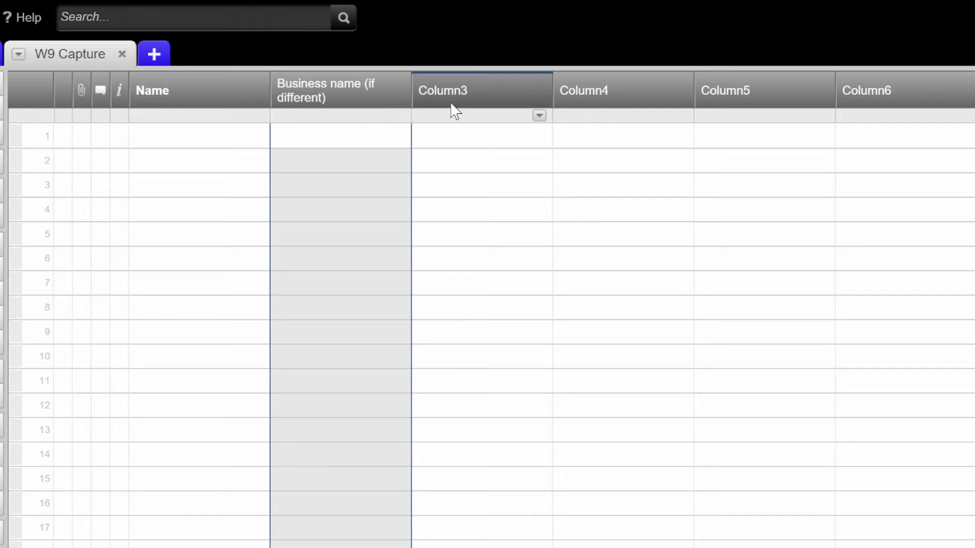
{"action": "double_click", "coordinate": [456, 91]}
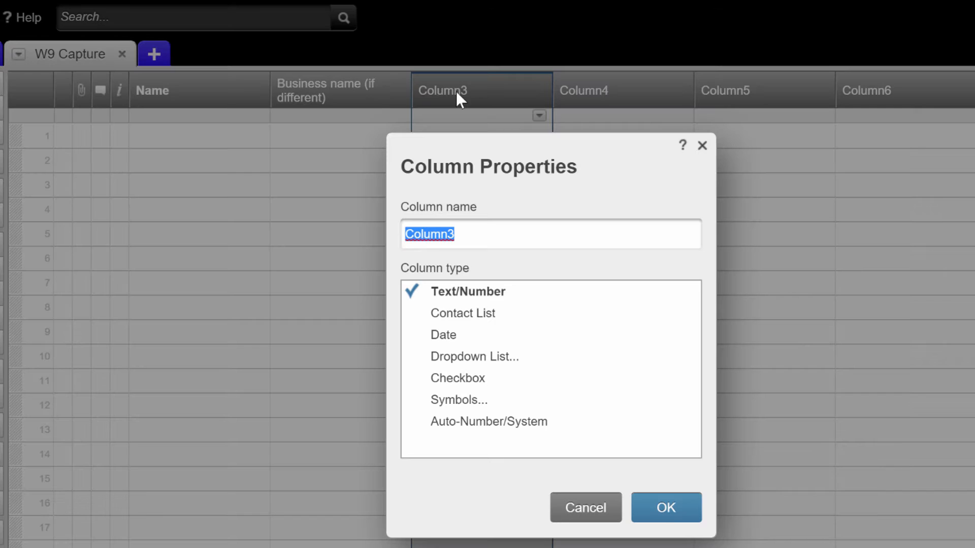
{"action": "left_click", "coordinate": [482, 384]}
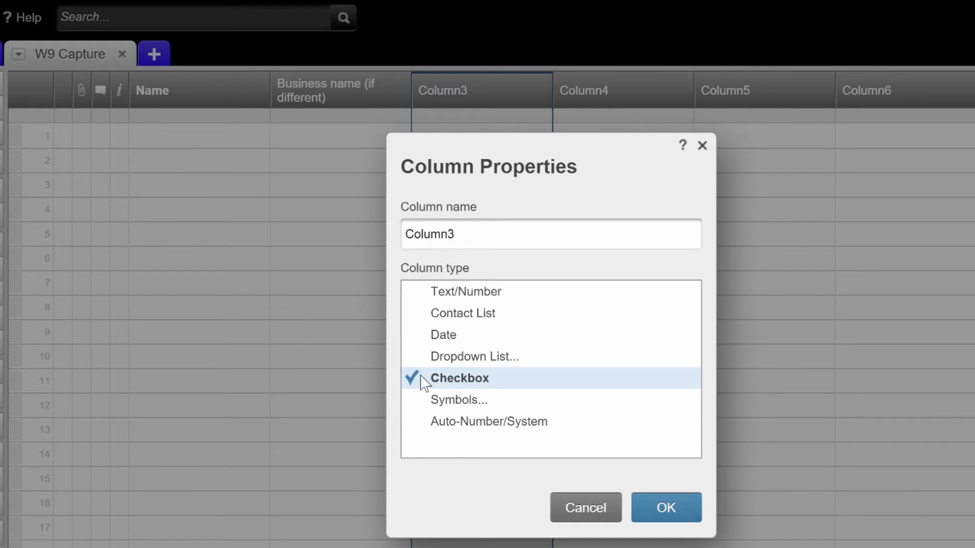
{"action": "left_click", "coordinate": [463, 358]}
{"action": "left_click", "coordinate": [792, 305]}
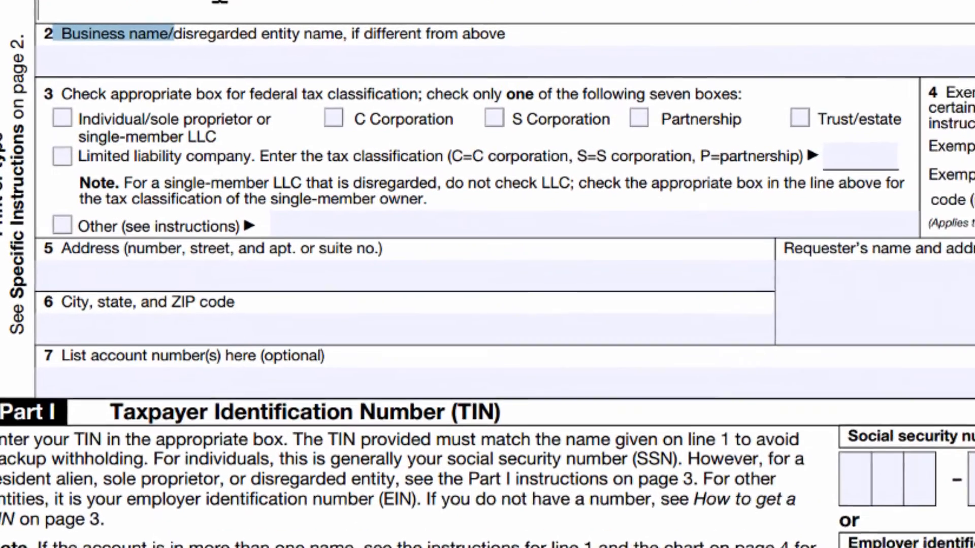
Copy the tax classification options from line 3 of the W-9 form into a new Notepad document
{"action": "left_click_drag", "start_coordinate": [88, 124], "coordinate": [844, 157]}
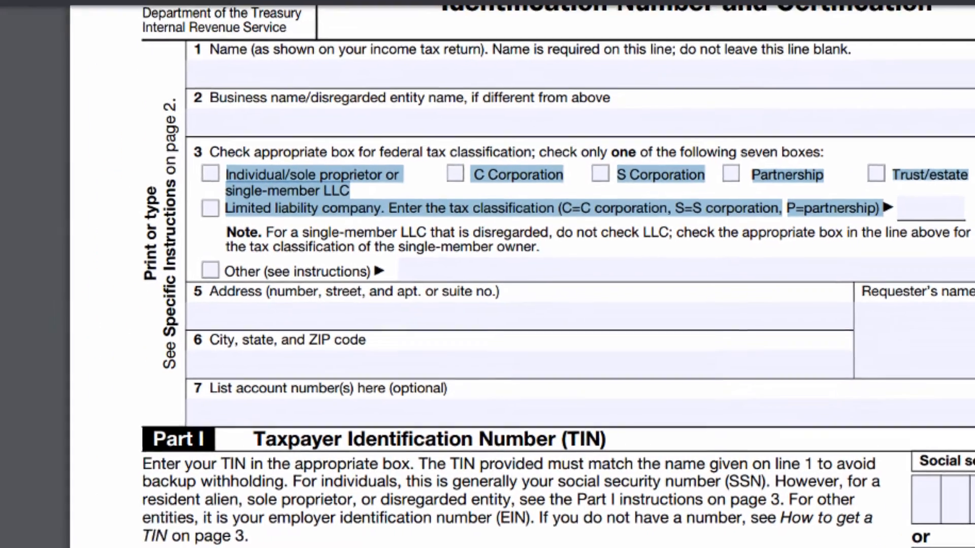
{"action": "key", "text": "super"}
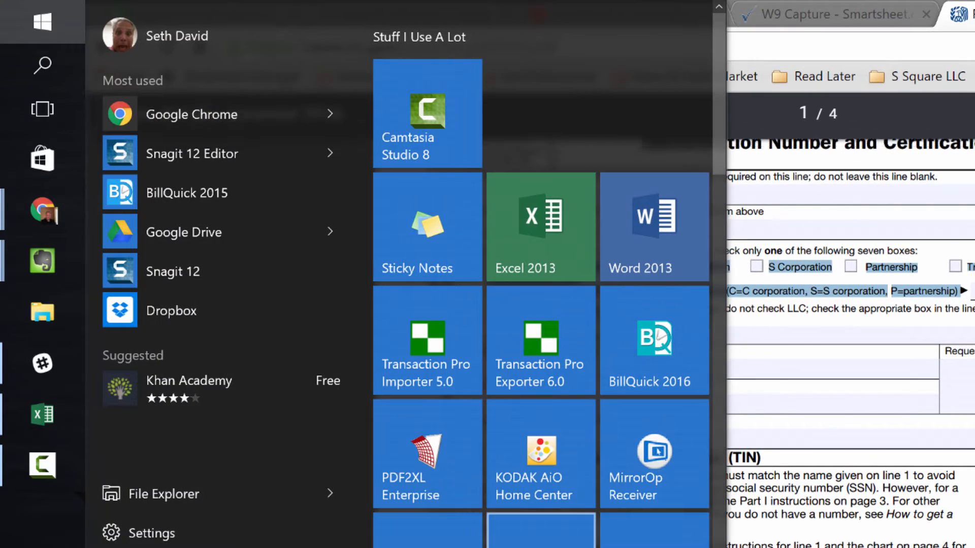
{"action": "left_click", "coordinate": [378, 238]}
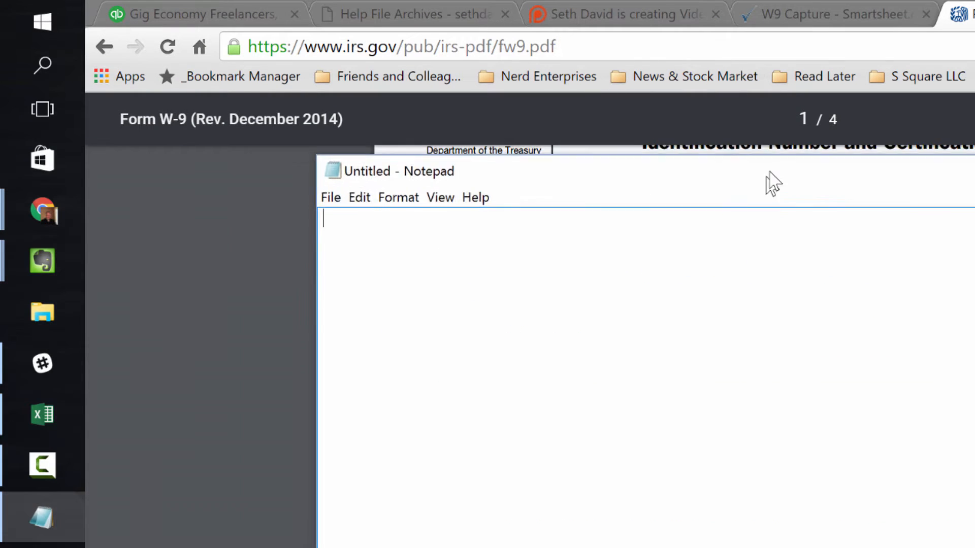
{"action": "double_click", "coordinate": [766, 174]}
{"action": "type", "text": "Individual/sole proprietor or single-member LLC  C Corporation S Corporation Partnership Trust/estate Limited liability company. Enter the tax classification (C=C corporation, S=S corporation, P=partnership)"}
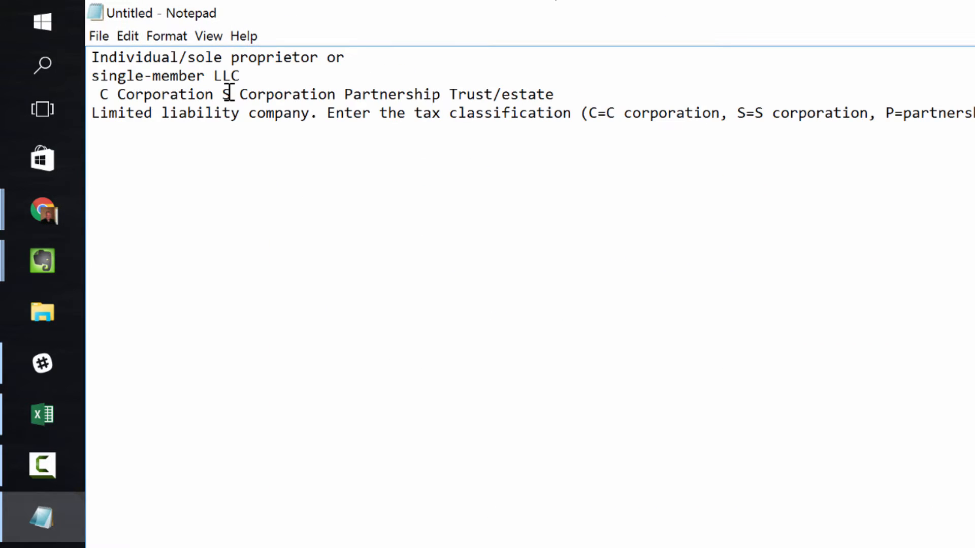
Remove "or" after "Individual/sole proprietor" and capitalize the following line as "Single-member LLC"
{"action": "left_click", "coordinate": [358, 60]}
{"action": "key", "text": "BackSpace"}
{"action": "key", "text": "BackSpace"}
{"action": "key", "text": "BackSpace"}
{"action": "key", "text": "BackSpace"}
{"action": "type", "text": "r"}
{"action": "key", "text": "Return"}
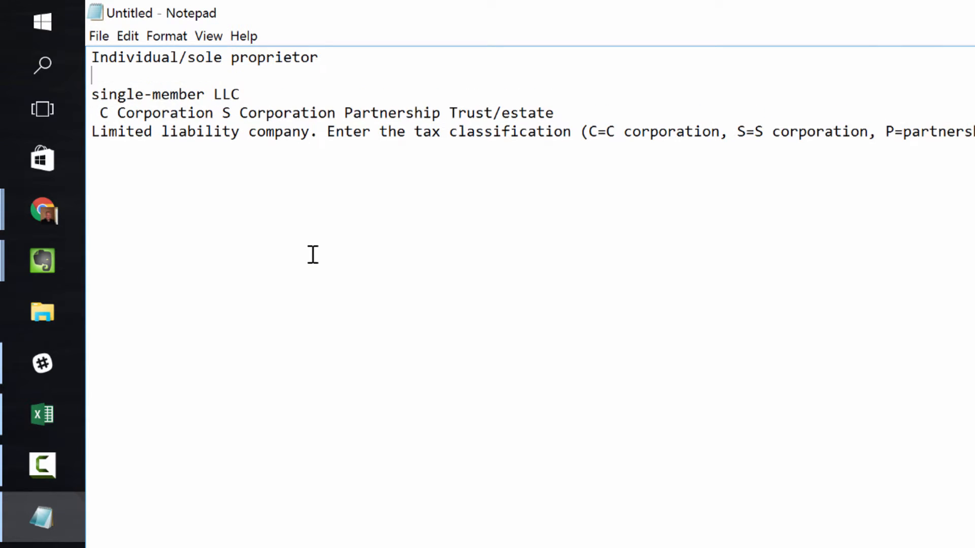
{"action": "key", "text": "Delete"}
{"action": "key", "text": "Delete"}
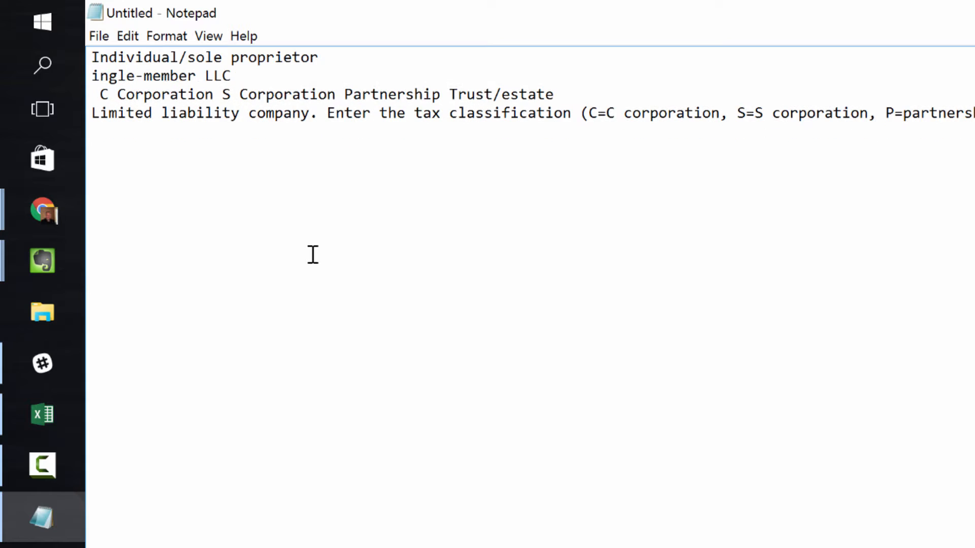
{"action": "type", "text": "S"}
Put C Corporation, S Corporation, Partnership and Trust/estate on separate lines, without the leading space before C Corporation
{"action": "key", "text": "Down"}
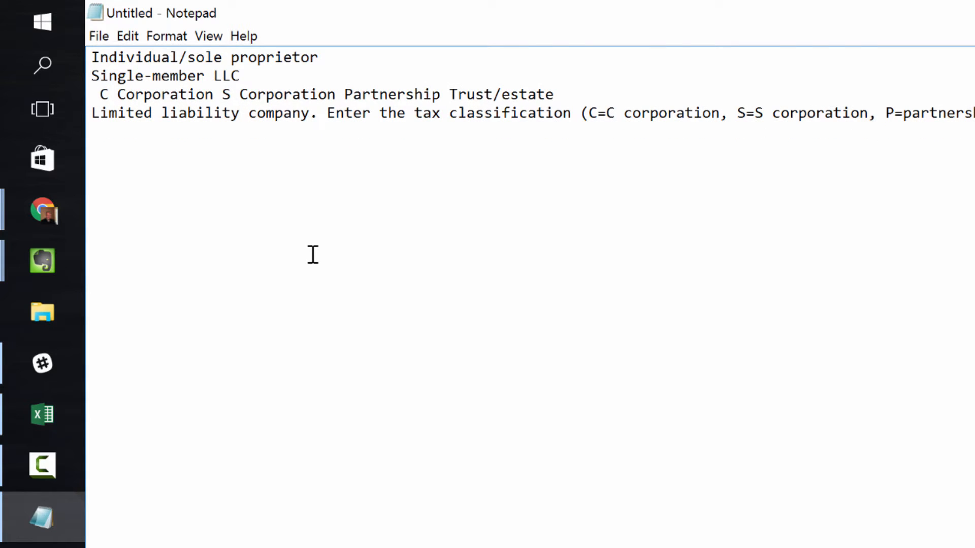
{"action": "key", "text": "BackSpace"}
{"action": "key", "text": "ctrl+Right"}
{"action": "key", "text": "ctrl+Right"}
{"action": "key", "text": "Return"}
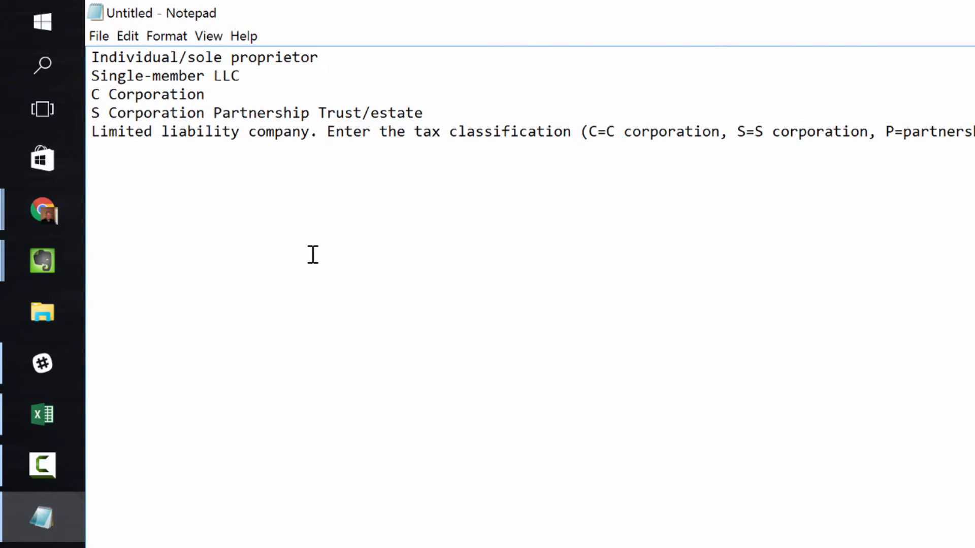
{"action": "key", "text": "Return"}
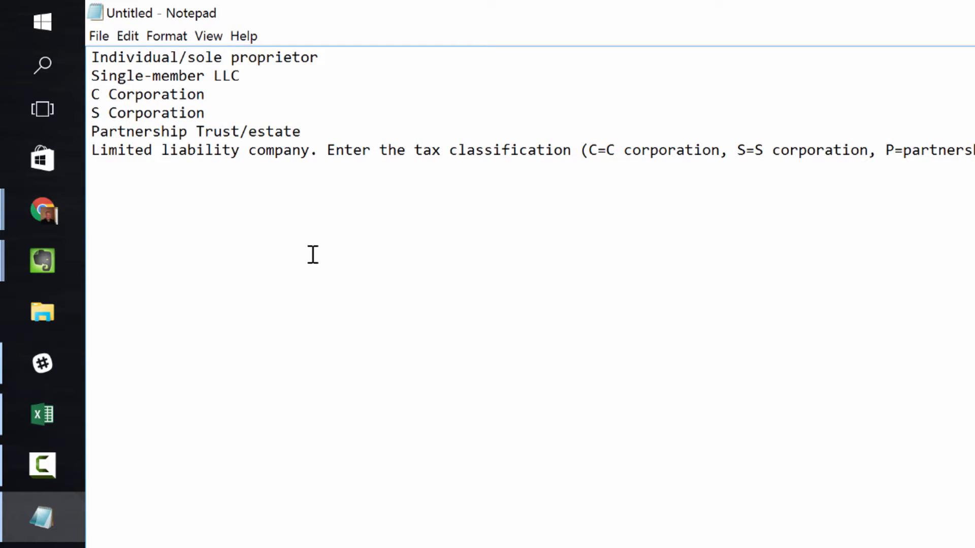
{"action": "key", "text": "alt+Tab"}
{"action": "key", "text": "alt+Tab"}
{"action": "key", "text": "ctrl+Right"}
{"action": "key", "text": "Return"}
Check the W-9 form's wording and delete the tax classification instructions following "Limited liability company." in the Notepad list
{"action": "key", "text": "alt+Tab"}
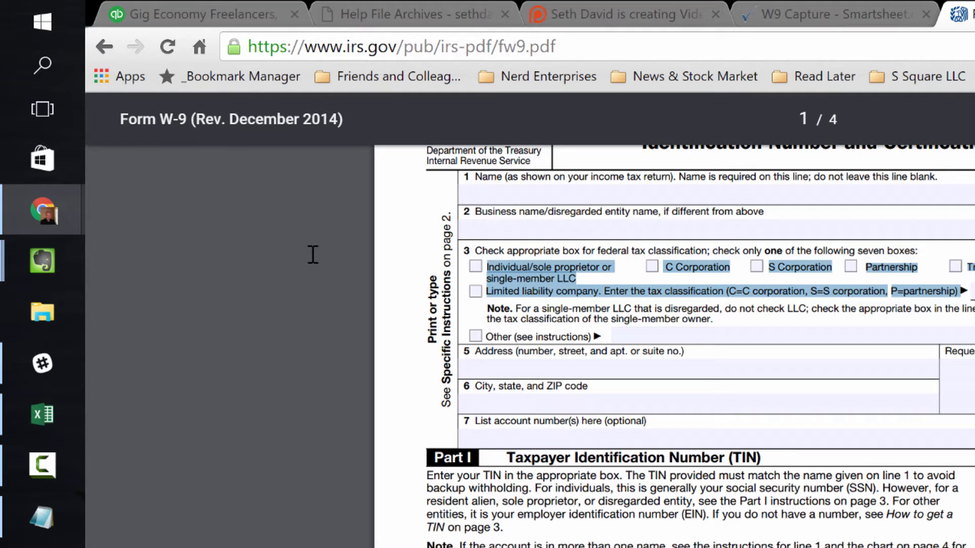
{"action": "key", "text": "alt+Tab"}
{"action": "key", "text": "alt+Tab"}
{"action": "key", "text": "alt+Tab"}
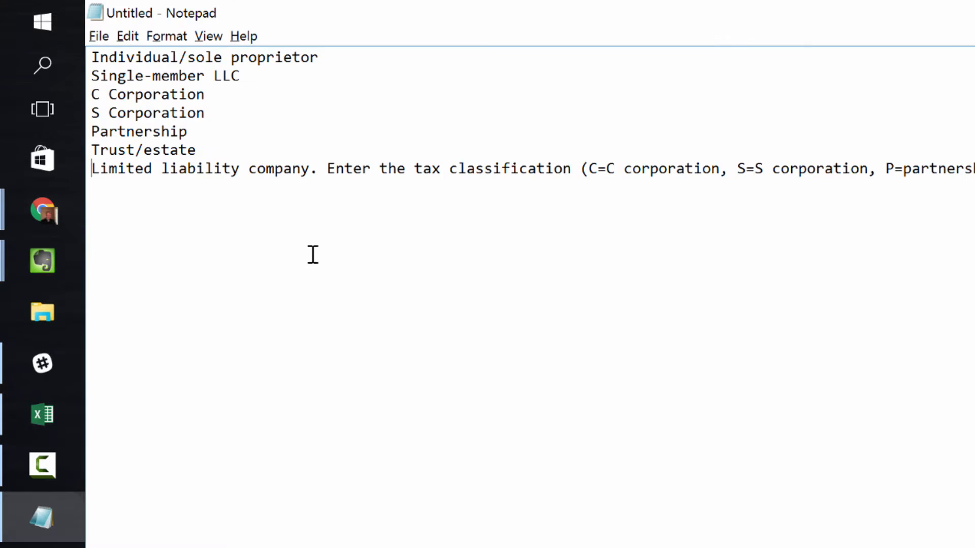
{"action": "key", "text": "ctrl+Right"}
{"action": "key", "text": "ctrl+Right"}
{"action": "key", "text": "ctrl+Right"}
{"action": "key", "text": "ctrl+Right"}
{"action": "key", "text": "ctrl+Left"}
{"action": "key", "text": "shift+End"}
{"action": "key", "text": "BackSpace"}
{"action": "key", "text": "BackSpace"}
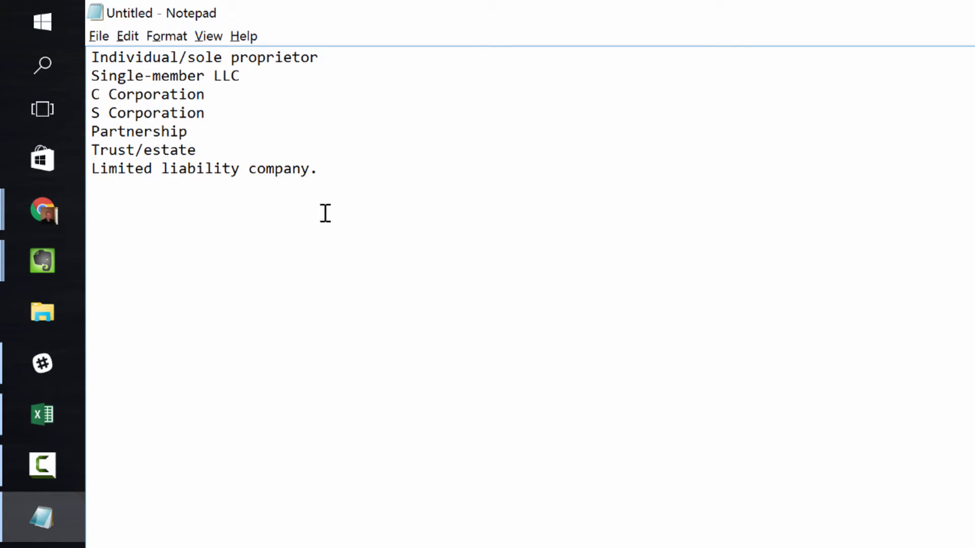
Remove the period after "Limited liability company" and paste the whole Notepad list as Column3's dropdown values in Smartsheet
{"action": "left_click_drag", "start_coordinate": [340, 178], "coordinate": [89, 51]}
{"action": "key", "text": "ctrl+c"}
{"action": "left_click", "coordinate": [342, 176]}
{"action": "key", "text": "BackSpace"}
{"action": "key", "text": "ctrl+a"}
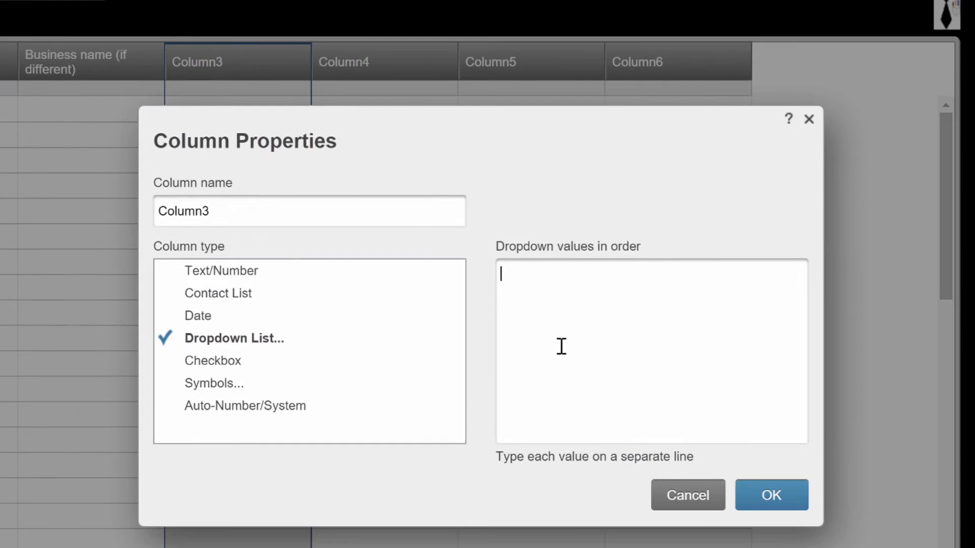
{"action": "key", "text": "ctrl+v"}
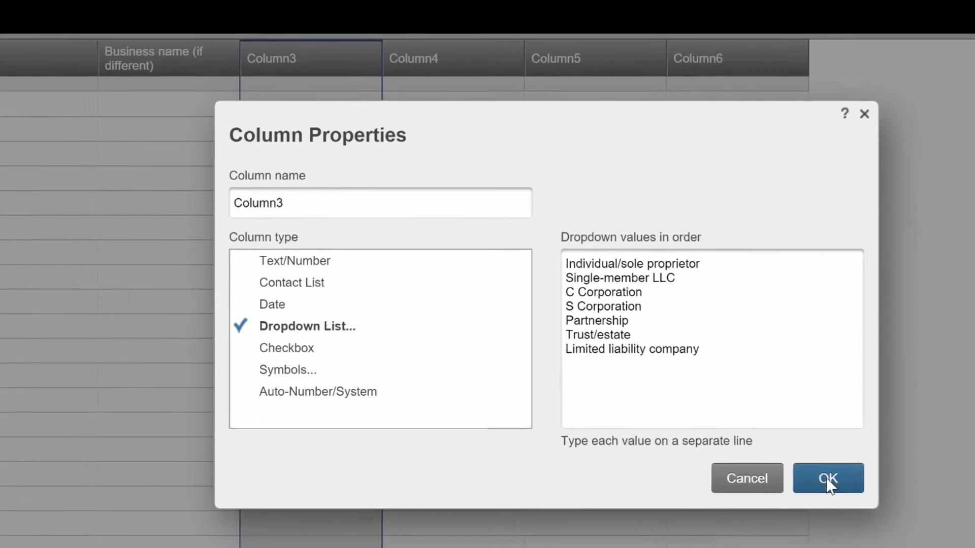
{"action": "left_click", "coordinate": [767, 496]}
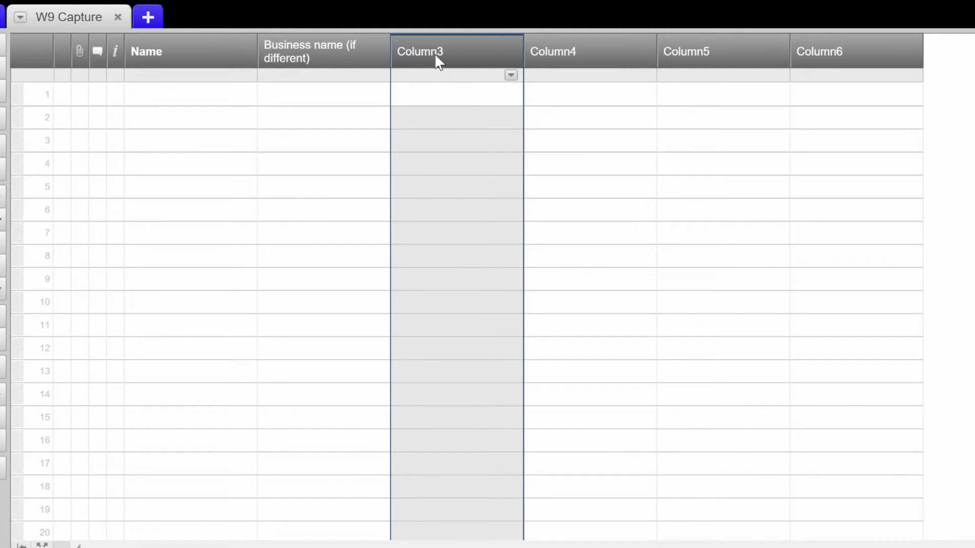
Rename Column3 as "Fed Tax Class - Choose One"
{"action": "double_click", "coordinate": [435, 53]}
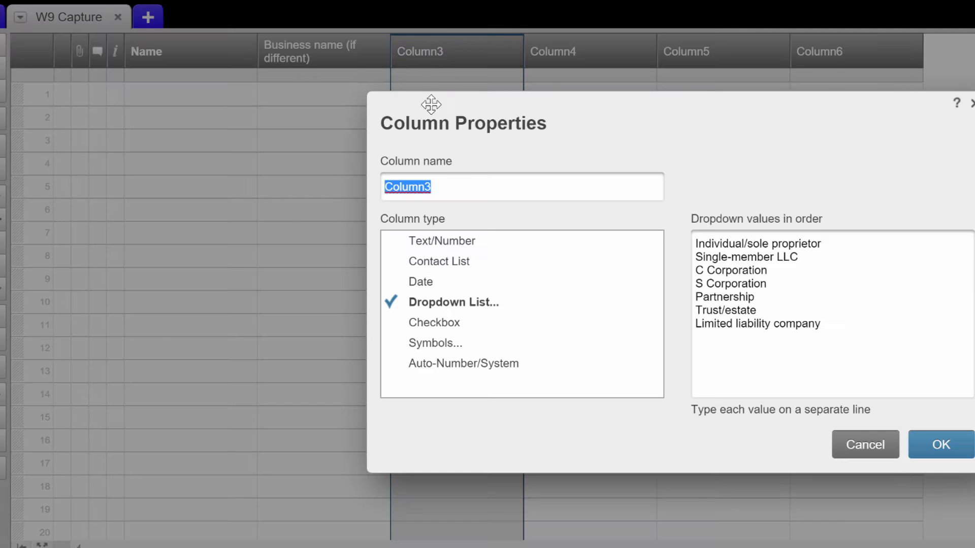
{"action": "left_click_drag", "start_coordinate": [442, 190], "coordinate": [391, 81]}
{"action": "type", "text": "Fed Tax Cla"}
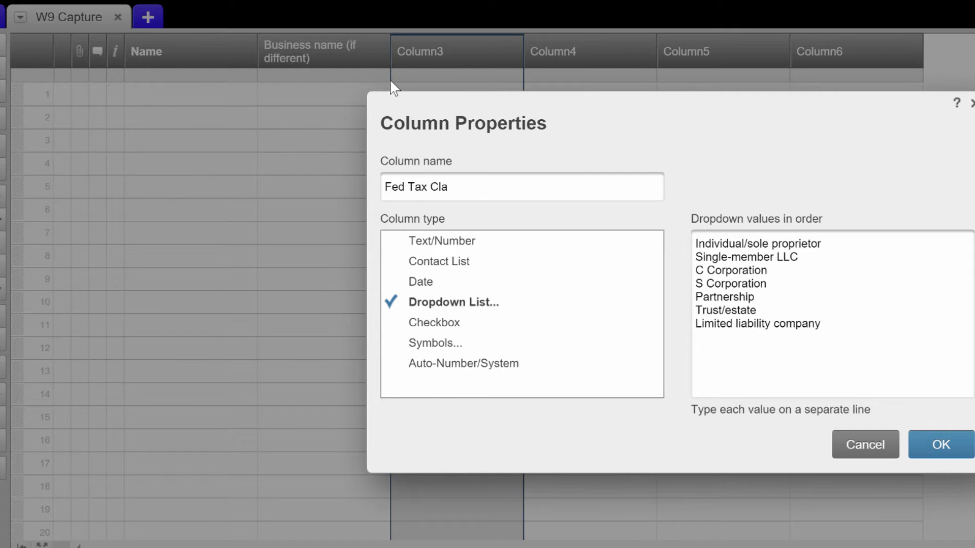
{"action": "type", "text": "ss - Choose One"}
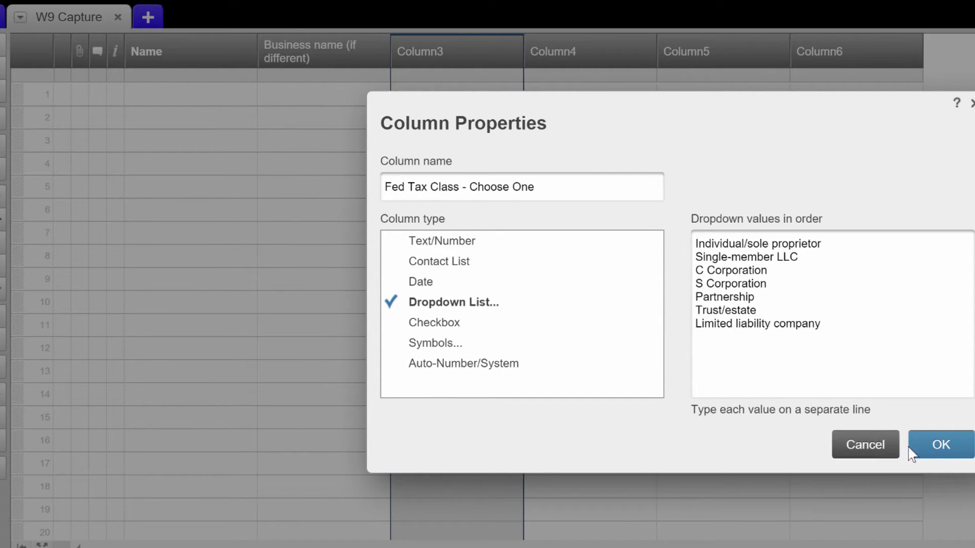
{"action": "left_click", "coordinate": [945, 441]}
Check the dropdown choices in the first row's tax class cell and the limited liability company line of the W-9 form
{"action": "left_click", "coordinate": [501, 93]}
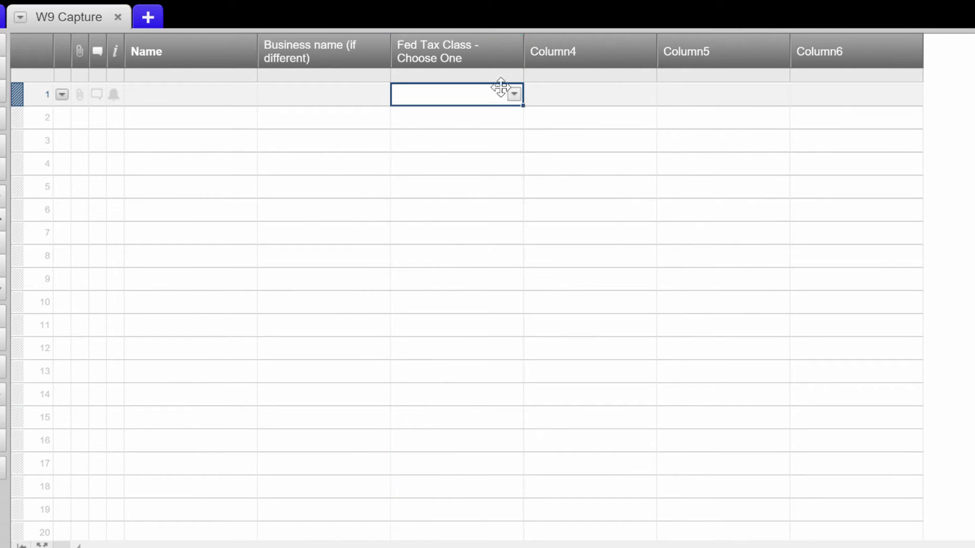
{"action": "left_click", "coordinate": [515, 95]}
{"action": "left_click", "coordinate": [570, 101]}
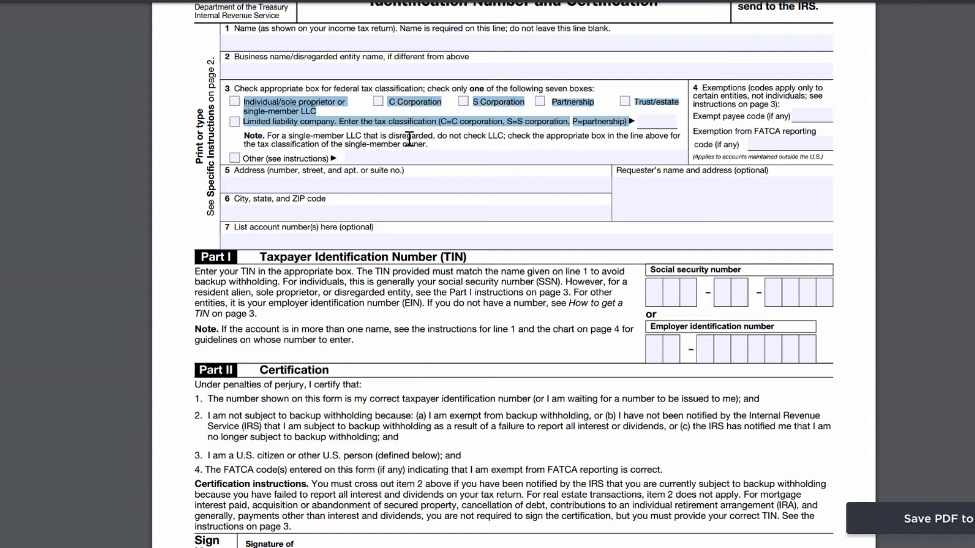
{"action": "left_click", "coordinate": [393, 123]}
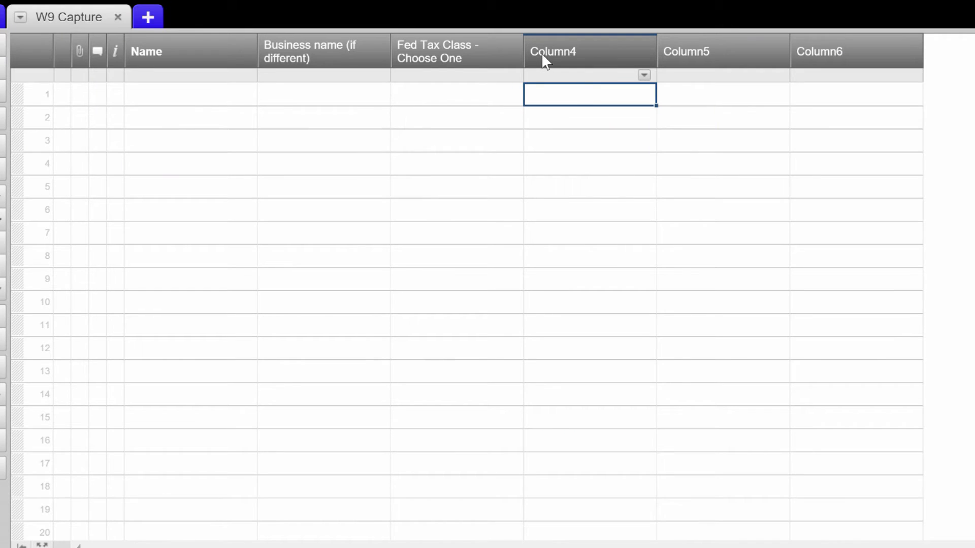
Name Column4 "If LLC, choose one" and set its column type to Dropdown List
{"action": "double_click", "coordinate": [542, 57]}
{"action": "type", "text": "If "}
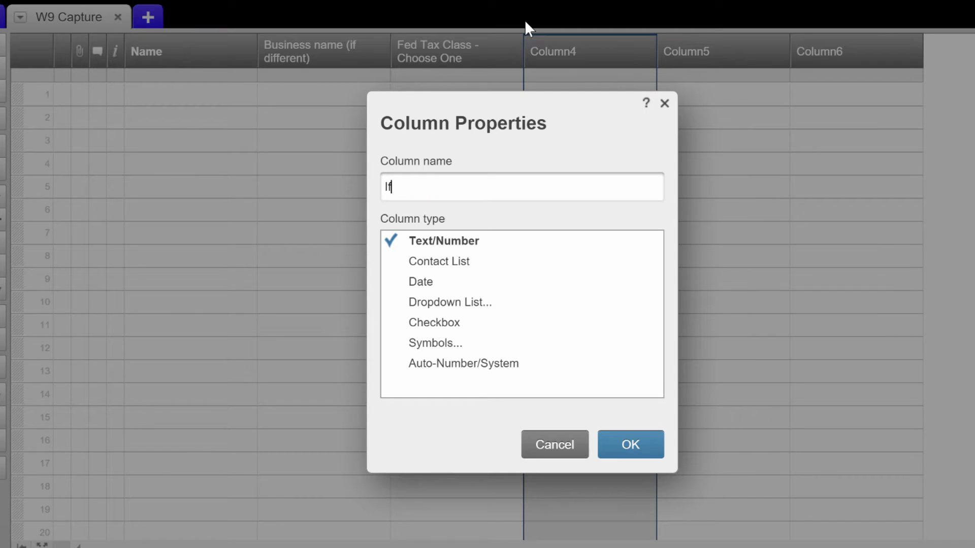
{"action": "type", "text": "LLC, choose one"}
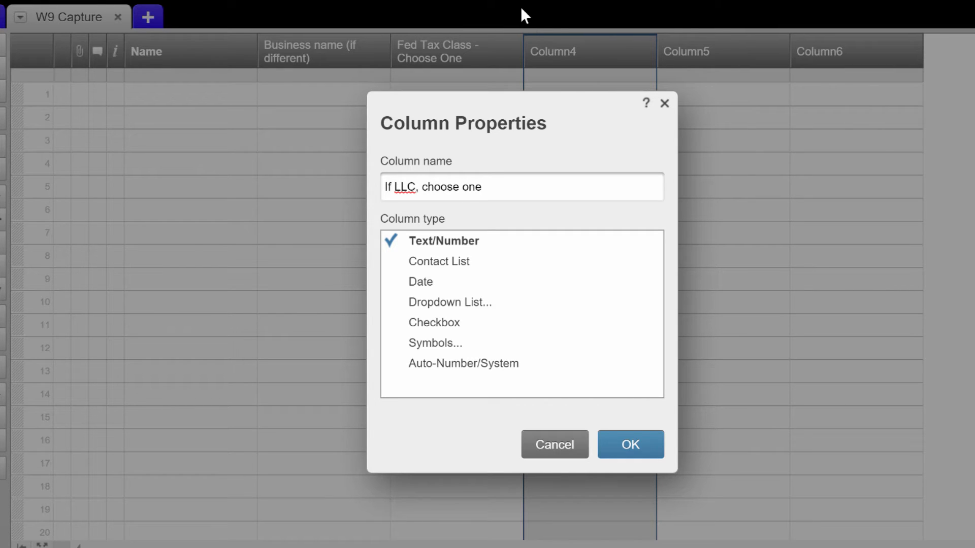
{"action": "left_click", "coordinate": [454, 304]}
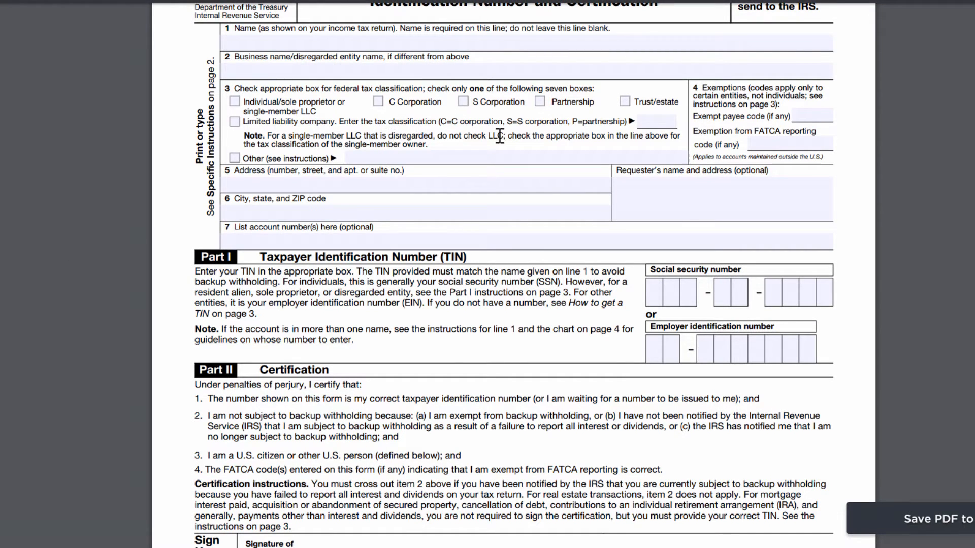
Copy "(C=C corporation, S=S corporation, P=partnership)" from line 3 of the W-9 form into Notepad, a few lines below the existing list
{"action": "left_click_drag", "start_coordinate": [439, 122], "coordinate": [625, 120]}
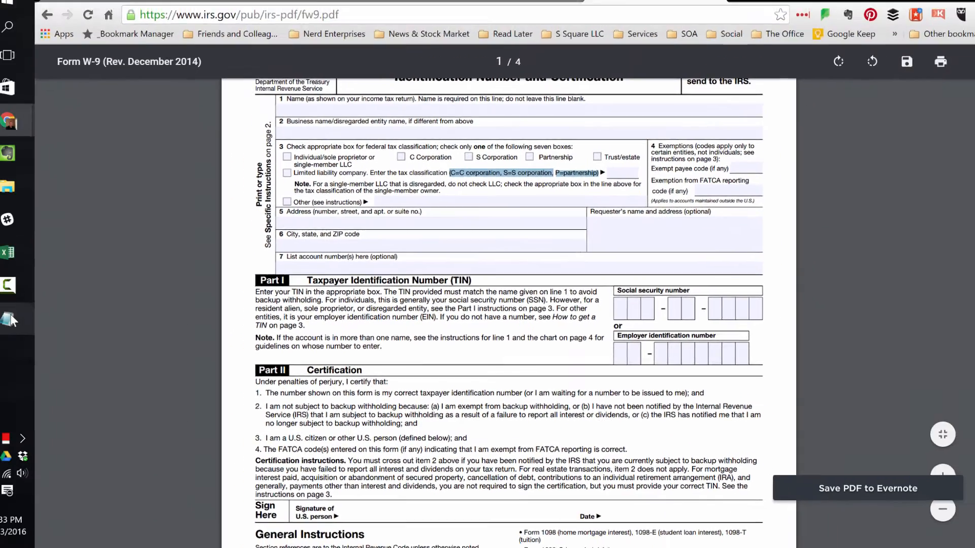
{"action": "left_click", "coordinate": [10, 319]}
{"action": "left_click", "coordinate": [193, 99]}
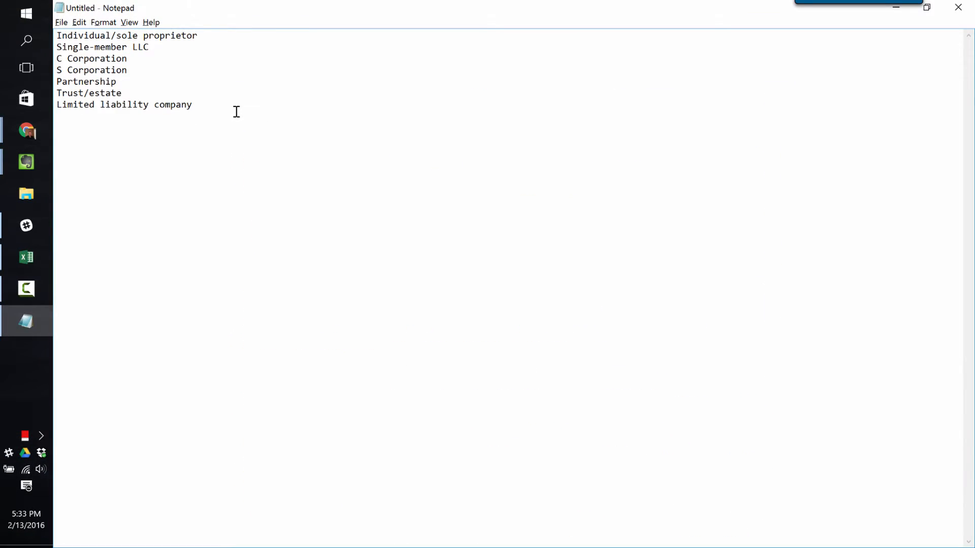
{"action": "key", "text": "Return"}
{"action": "key", "text": "Return"}
{"action": "key", "text": "Return"}
{"action": "key", "text": "Return"}
{"action": "type", "text": "(C=C corporation, S=S corporation, P=partnership)"}
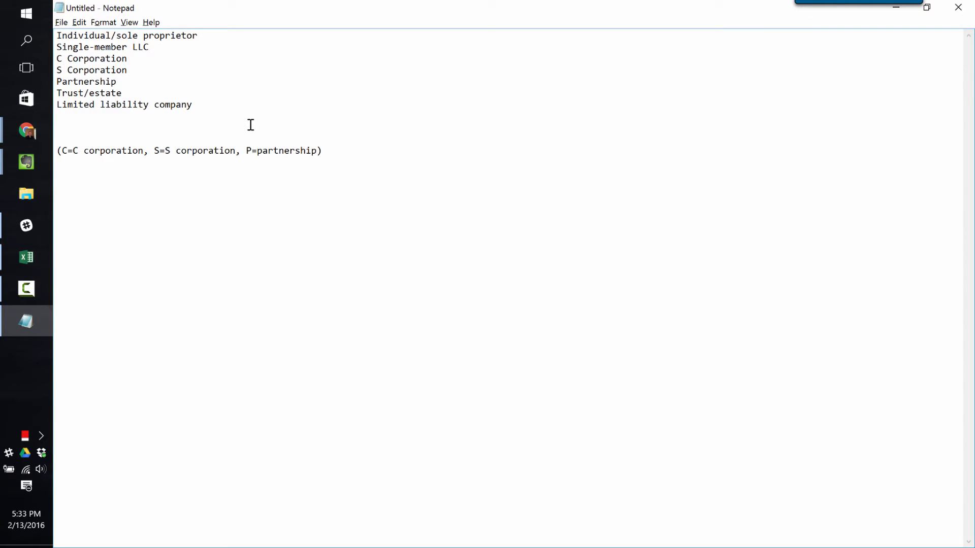
Put C=C corporation, S=S corporation and P=partnership on separate lines in Notepad, without the parentheses and separating commas
{"action": "key", "text": "Home"}
{"action": "key", "text": "Delete"}
{"action": "key", "text": "Return"}
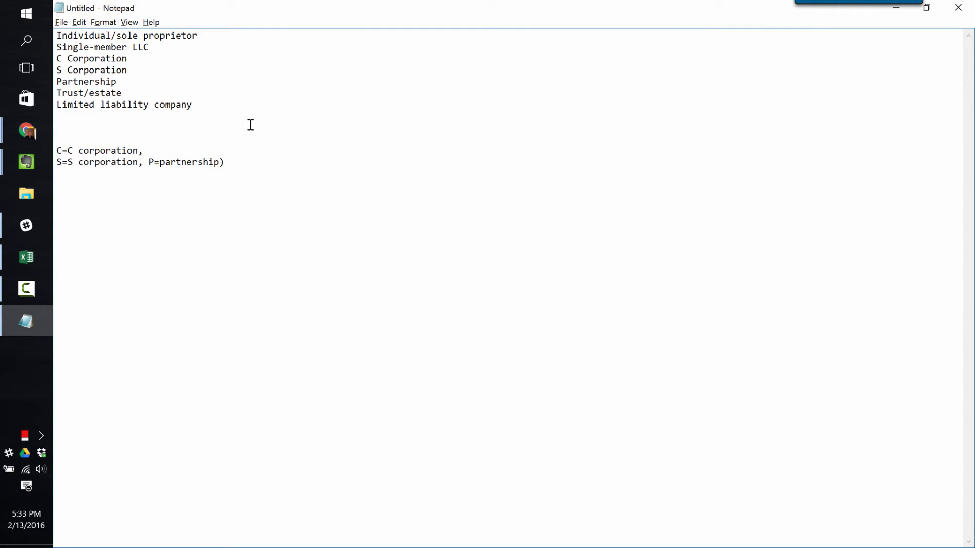
{"action": "key", "text": "Return"}
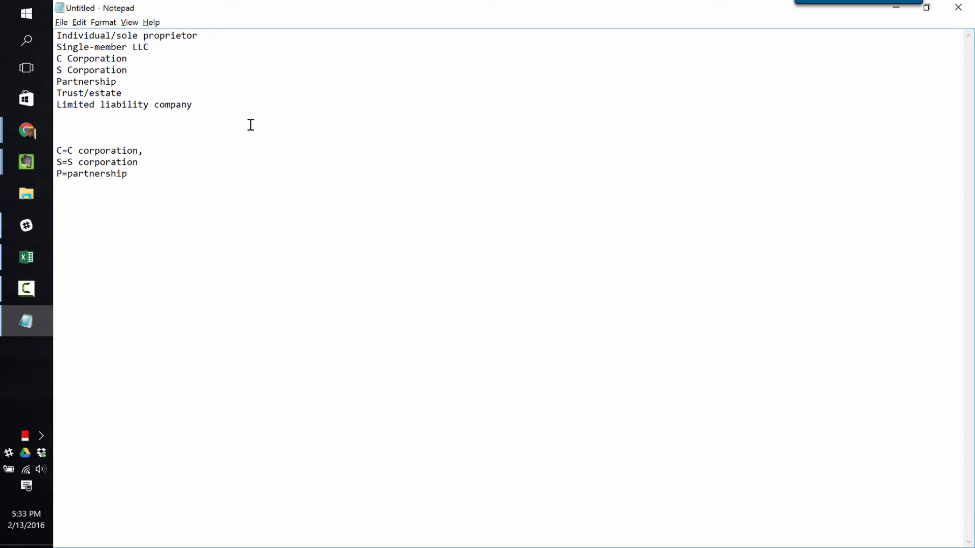
Copy the three LLC classification lines from Notepad into the dropdown values of the "If LLC, choose one" column and apply them
{"action": "key", "text": "shift+Down"}
{"action": "key", "text": "shift+Down"}
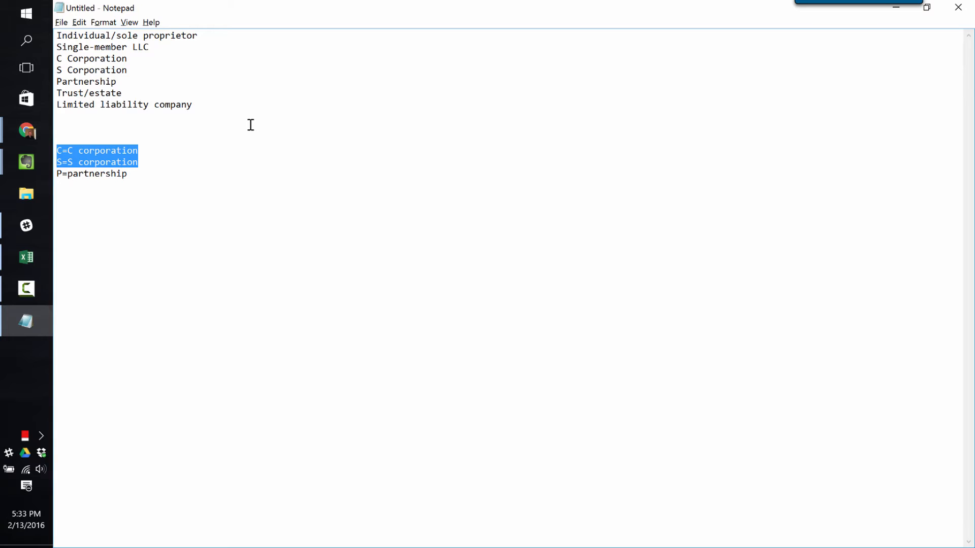
{"action": "key", "text": "shift+Down"}
{"action": "key", "text": "ctrl+c"}
{"action": "key", "text": "alt+Tab"}
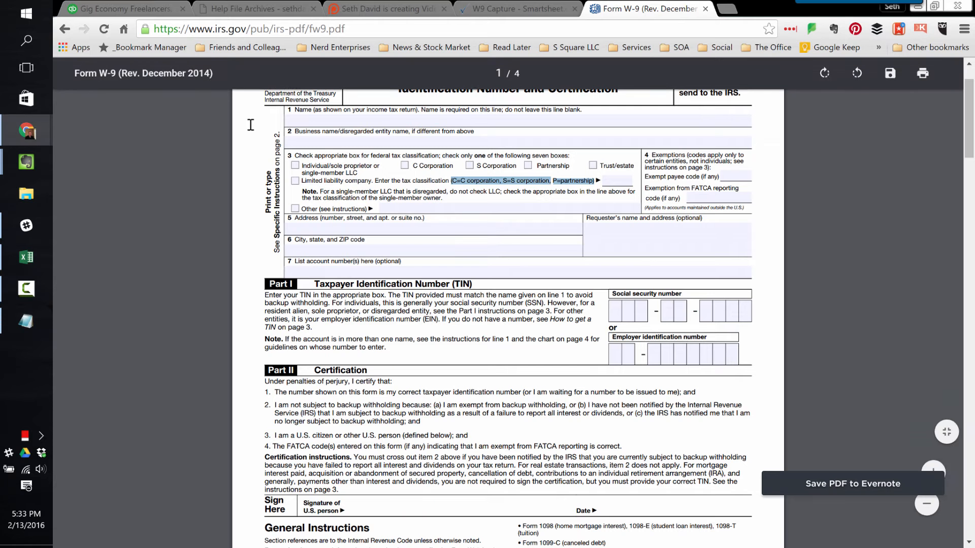
{"action": "left_click", "coordinate": [497, 8]}
{"action": "left_click", "coordinate": [676, 279]}
{"action": "key", "text": "ctrl+v"}
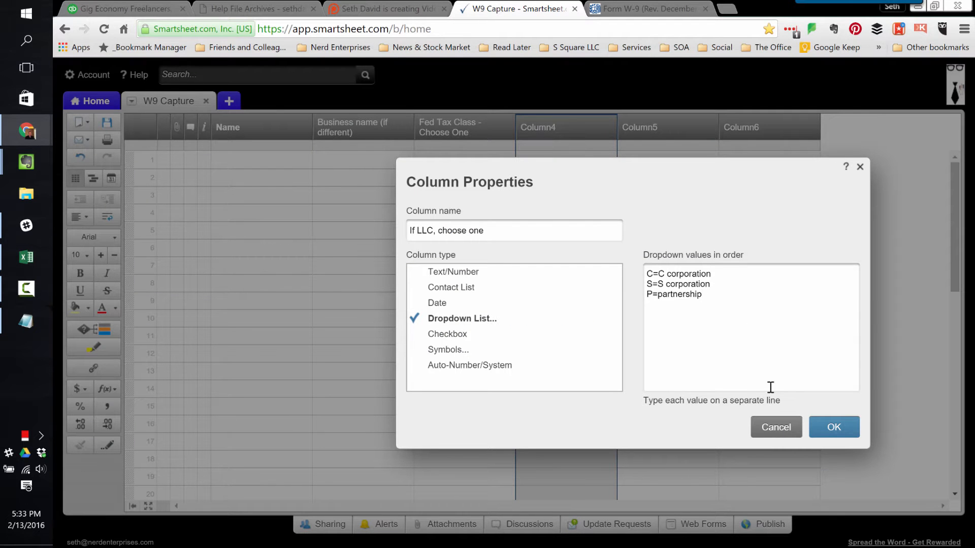
{"action": "left_click", "coordinate": [833, 427]}
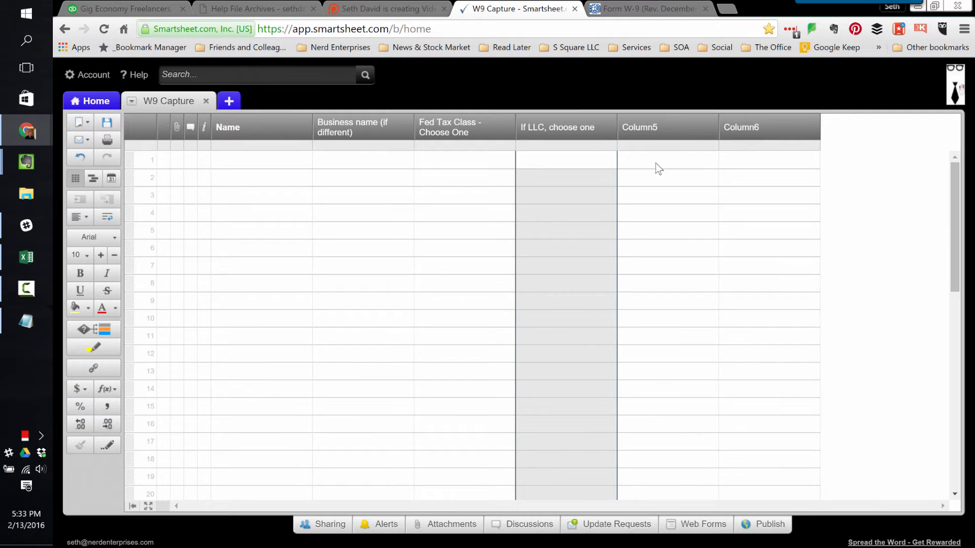
Rename Column5 as "Address (number, street, and apt. or suite no.)", copying the wording from line 5 of the W-9 form
{"action": "left_click", "coordinate": [629, 8]}
{"action": "left_click", "coordinate": [393, 208]}
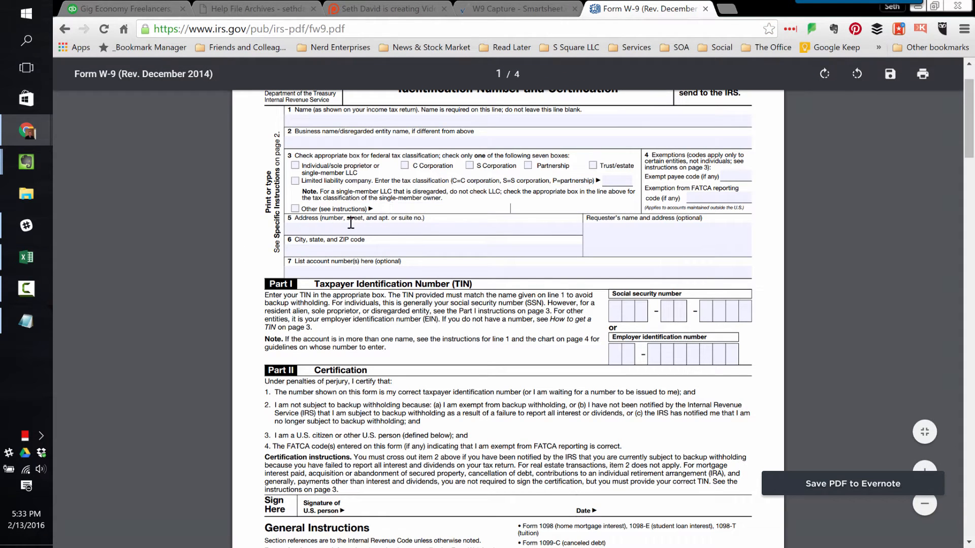
{"action": "left_click_drag", "start_coordinate": [292, 219], "coordinate": [430, 217]}
{"action": "key", "text": "ctrl+c"}
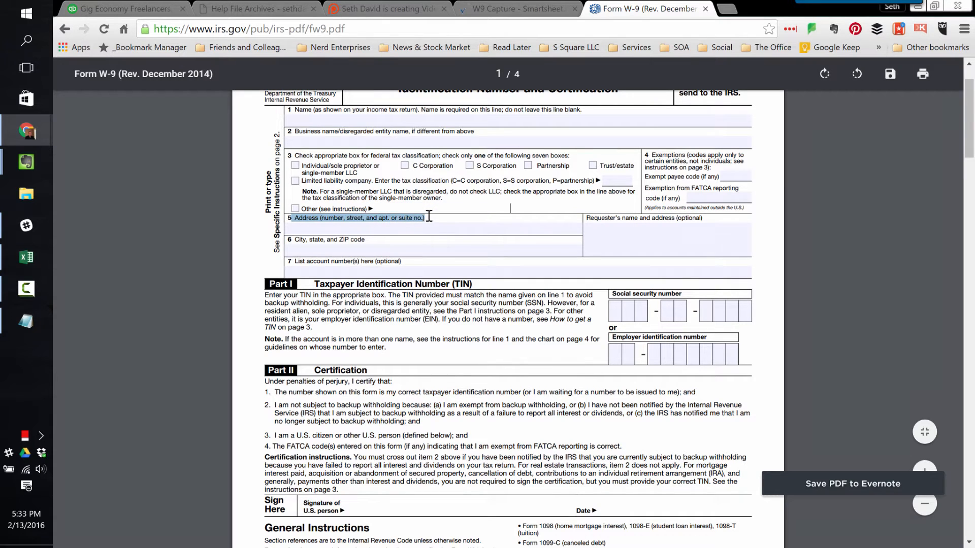
{"action": "left_click", "coordinate": [518, 9]}
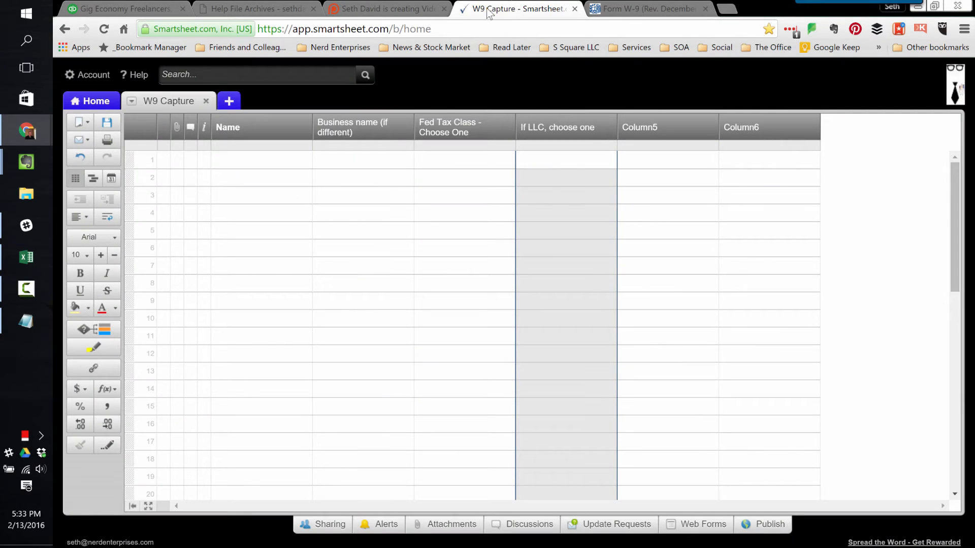
{"action": "double_click", "coordinate": [662, 123]}
{"action": "key", "text": "ctrl+v"}
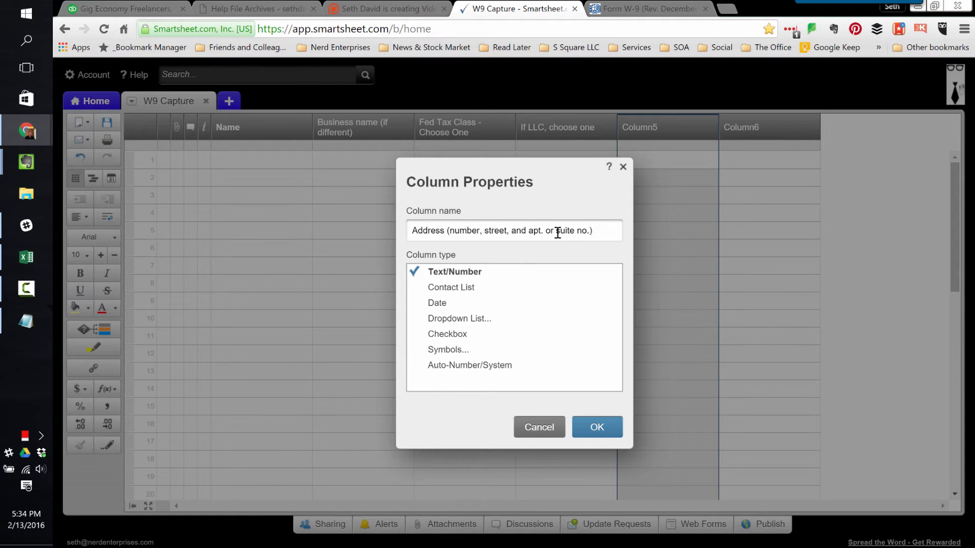
{"action": "left_click", "coordinate": [576, 428]}
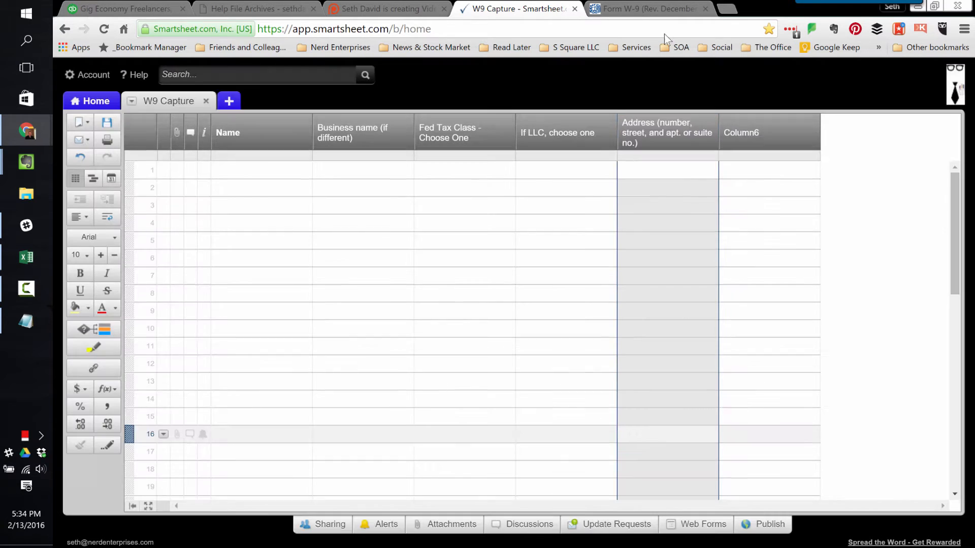
{"action": "left_click", "coordinate": [645, 9]}
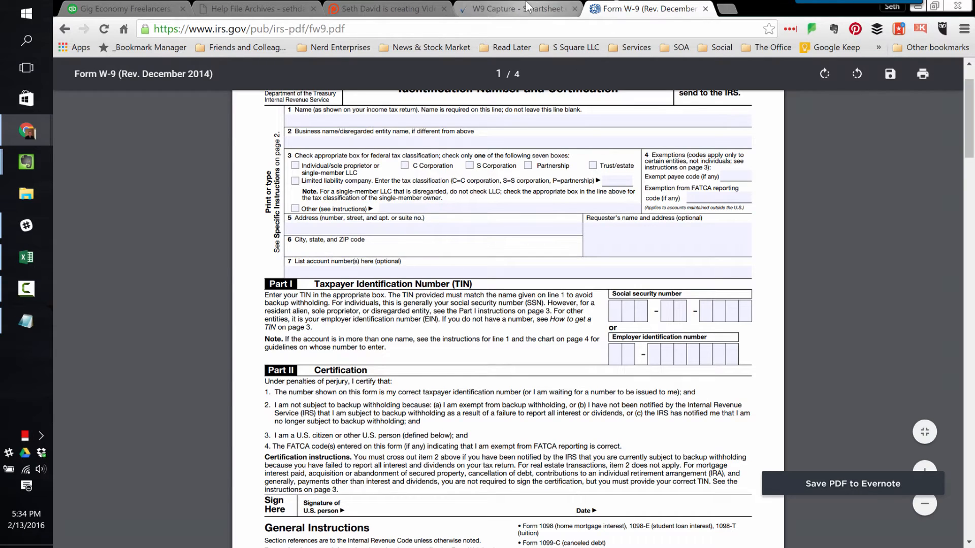
{"action": "left_click", "coordinate": [527, 6]}
{"action": "double_click", "coordinate": [752, 127]}
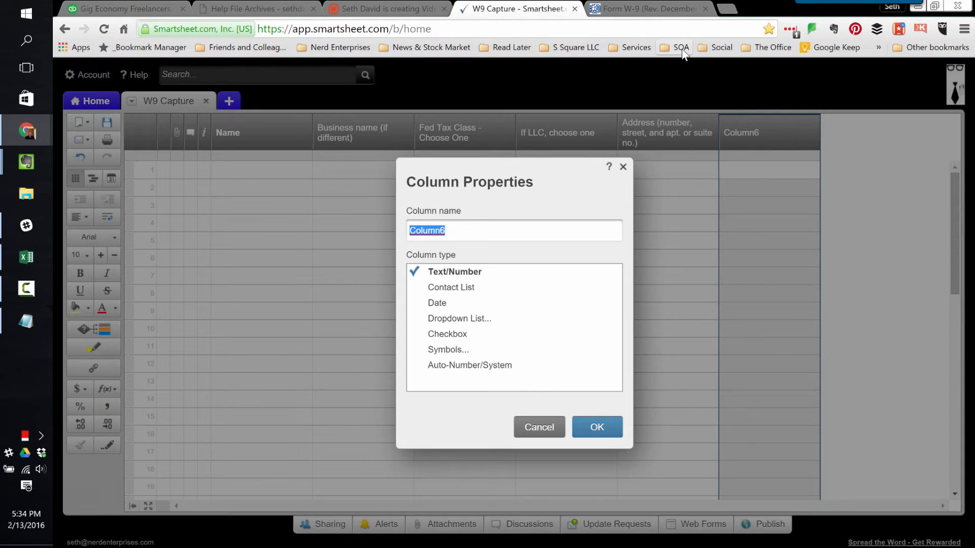
{"action": "type", "text": "City, State, &"}
{"action": "left_click", "coordinate": [550, 428]}
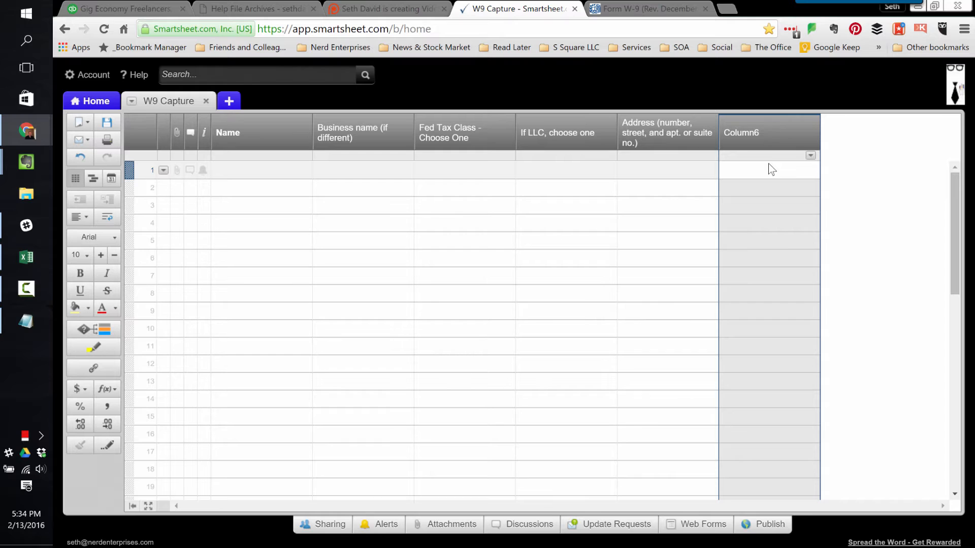
{"action": "right_click", "coordinate": [755, 134]}
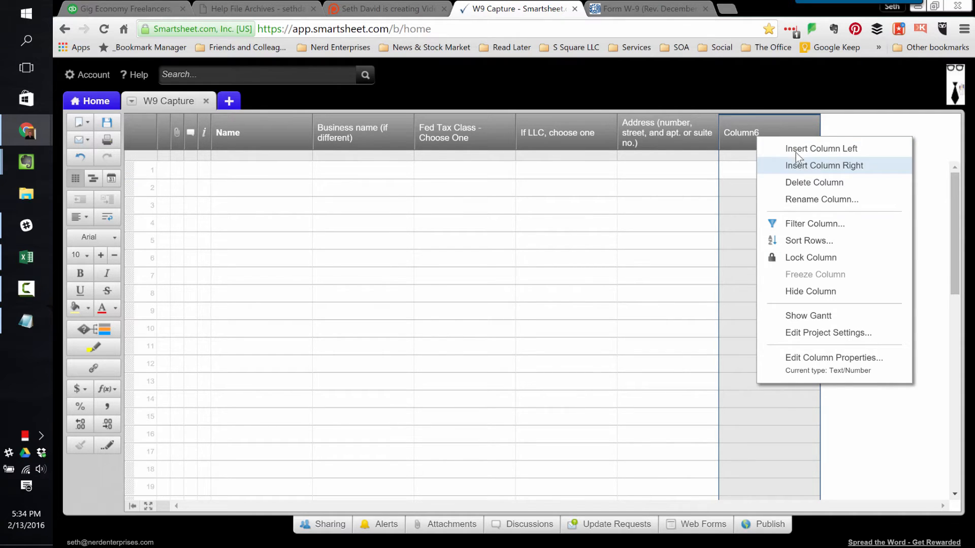
{"action": "left_click", "coordinate": [796, 157]}
{"action": "left_click", "coordinate": [540, 426]}
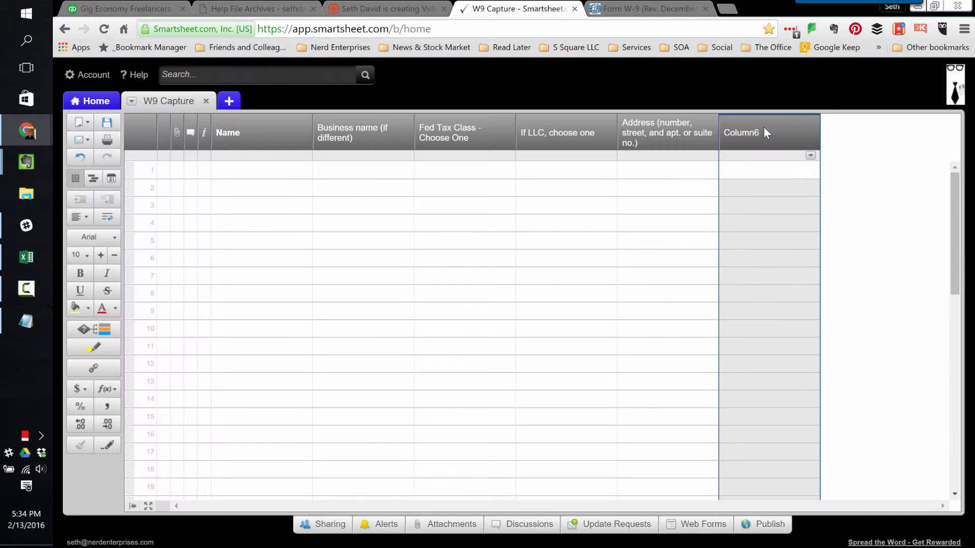
{"action": "right_click", "coordinate": [756, 131]}
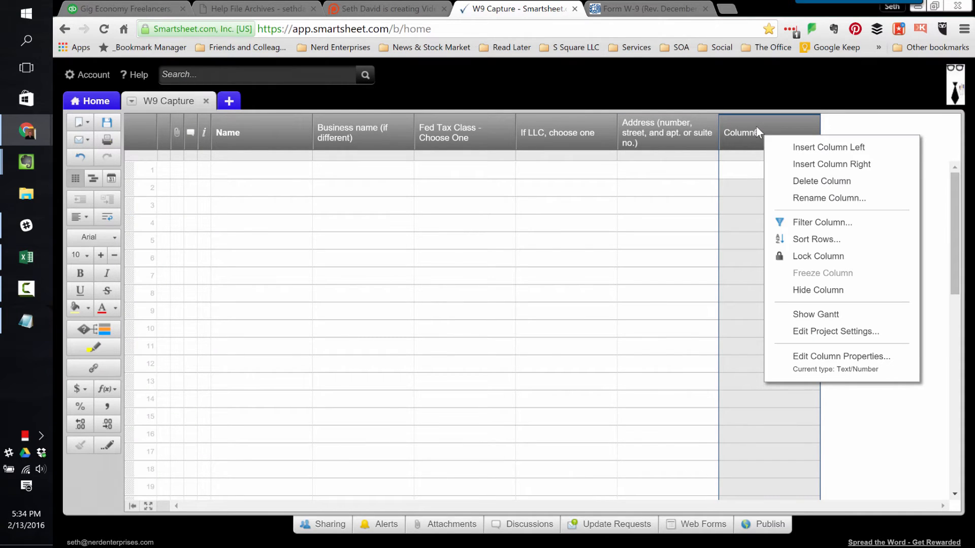
Rename Column6 as "City", keeping the Text/Number column type
{"action": "double_click", "coordinate": [747, 129]}
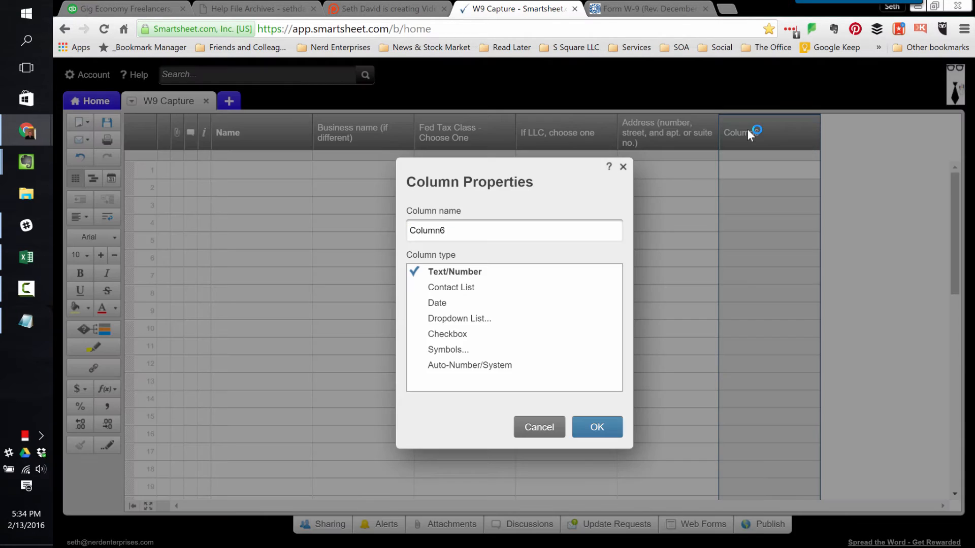
{"action": "double_click", "coordinate": [474, 231]}
{"action": "type", "text": "City"}
{"action": "key", "text": "Return"}
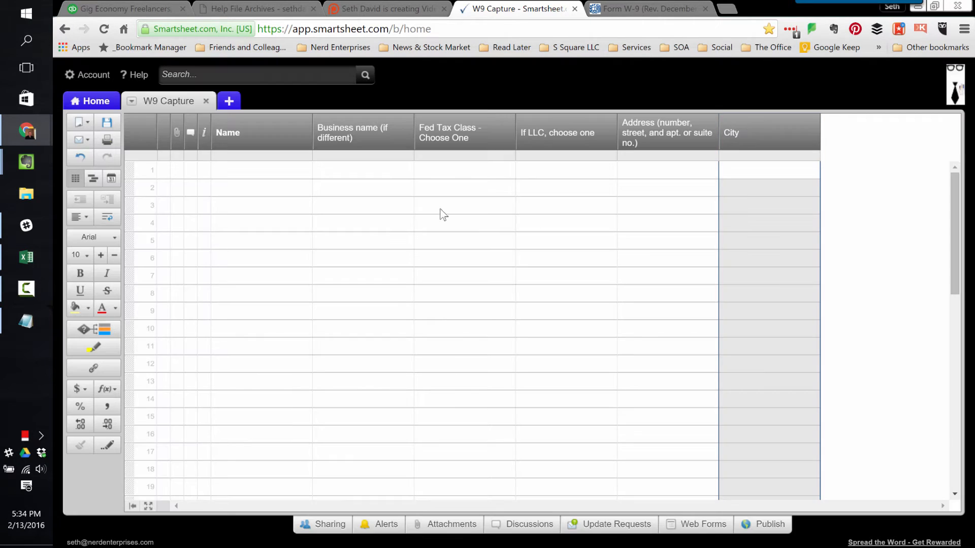
Insert a column named "State" immediately after the City column
{"action": "right_click", "coordinate": [795, 147]}
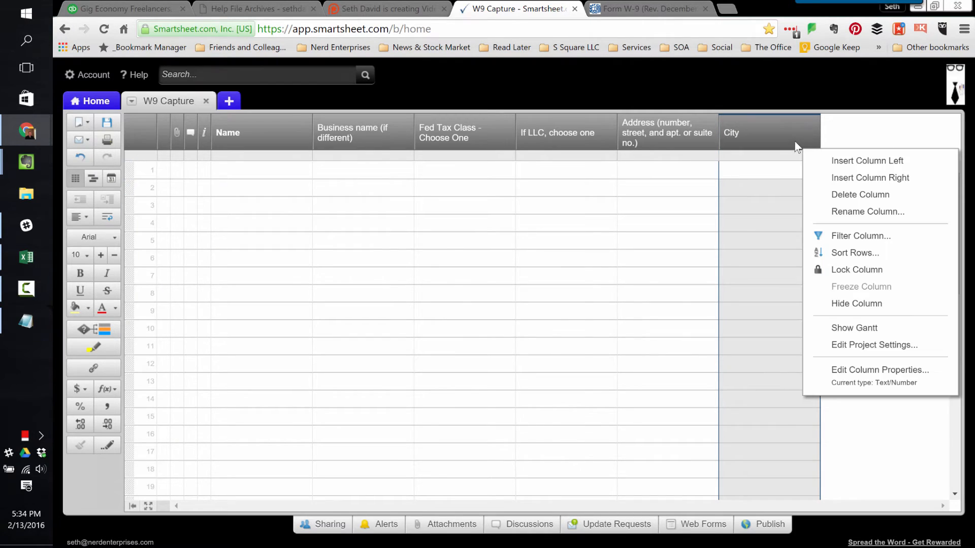
{"action": "left_click", "coordinate": [839, 177]}
{"action": "type", "text": "State"}
{"action": "key", "text": "Return"}
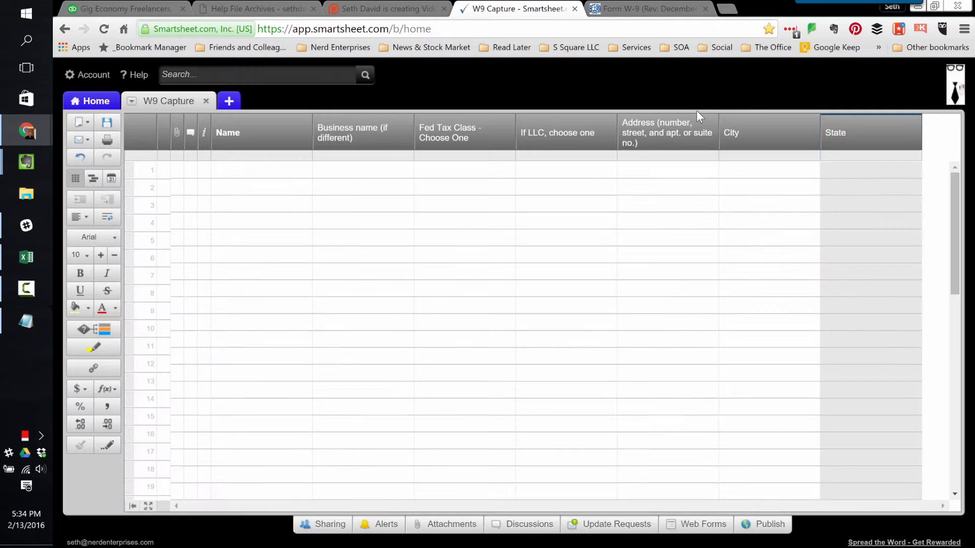
Insert a Text/Number column named "Zip" immediately after the State column
{"action": "right_click", "coordinate": [866, 129]}
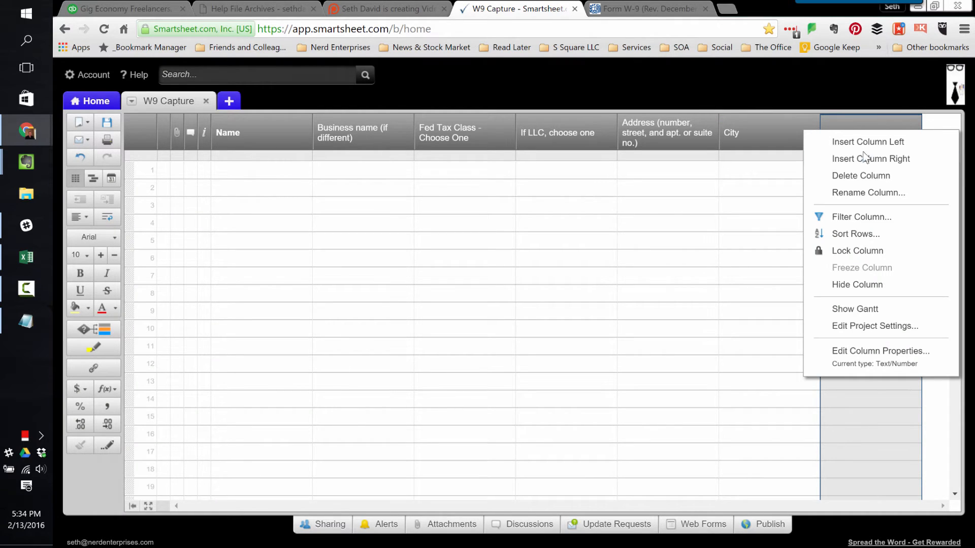
{"action": "left_click", "coordinate": [871, 161]}
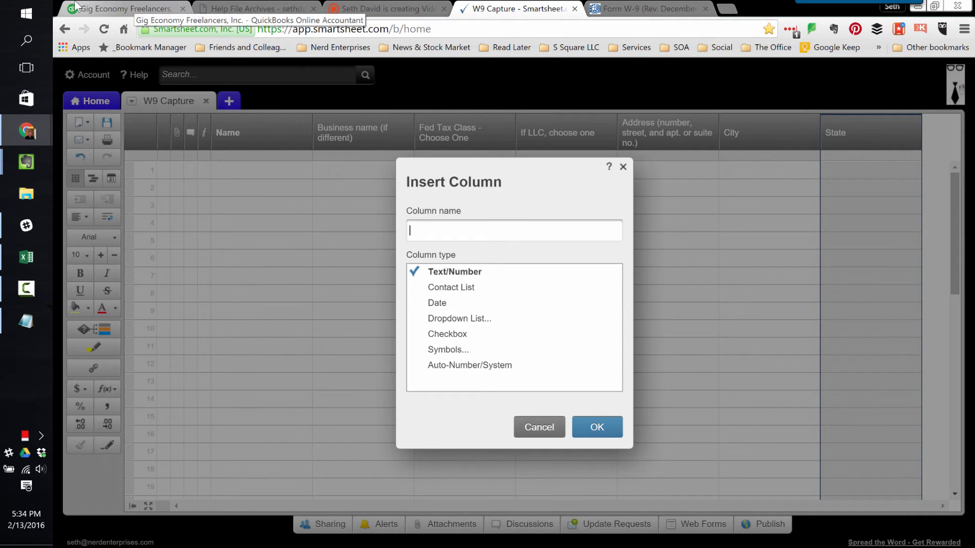
{"action": "type", "text": "Zip"}
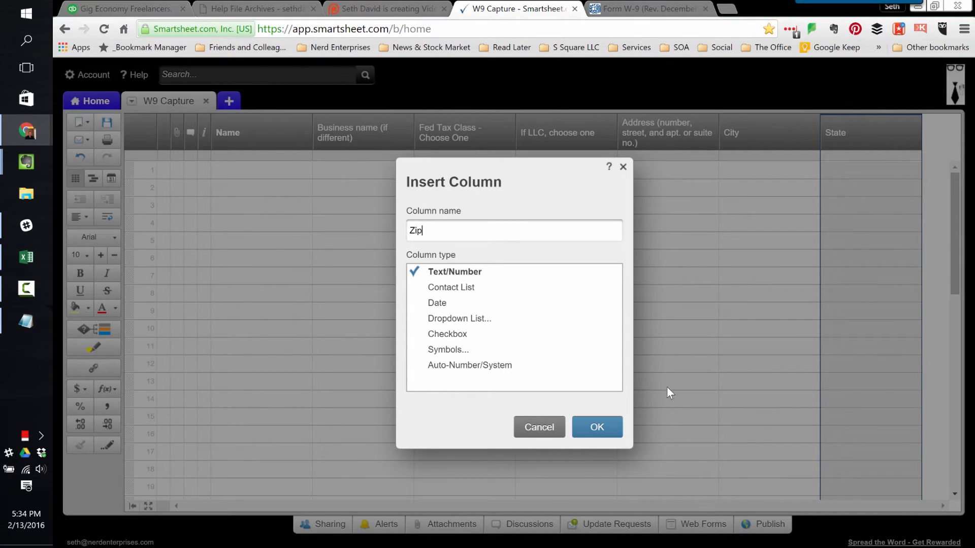
{"action": "left_click", "coordinate": [608, 424]}
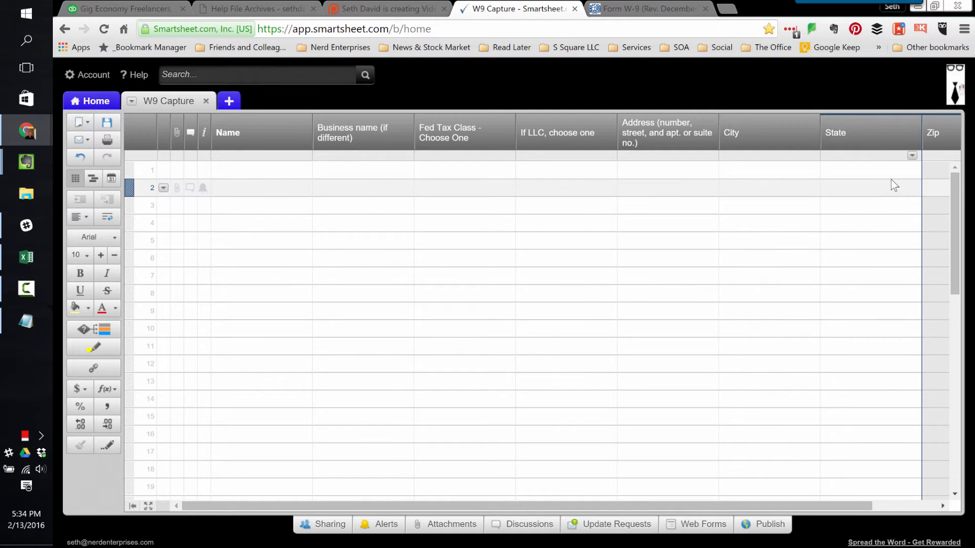
{"action": "left_click", "coordinate": [896, 175]}
Check the remaining lines of the W-9 form and insert a Text/Number column named "Payor (who paid you)" after Zip
{"action": "key", "text": "alt+Tab"}
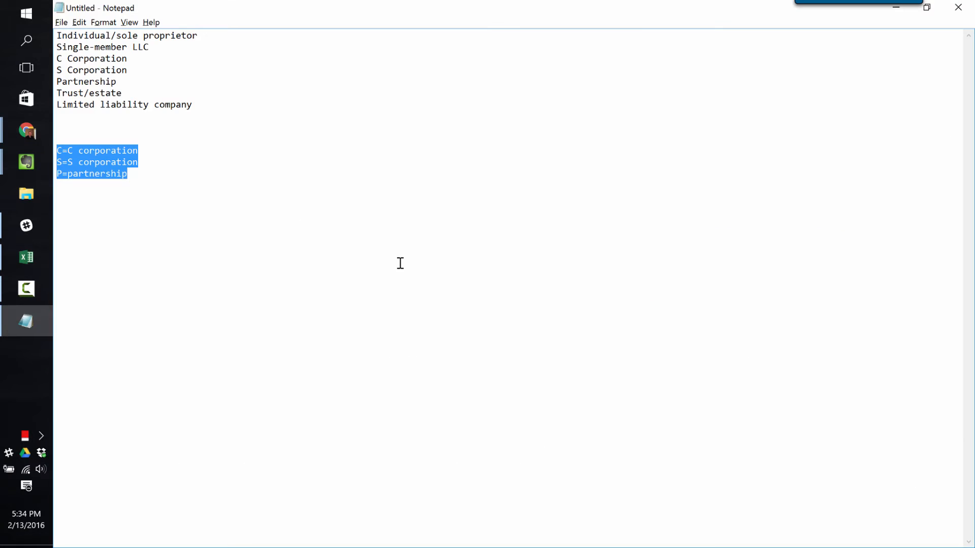
{"action": "key", "text": "alt+Tab"}
{"action": "left_click", "coordinate": [641, 8]}
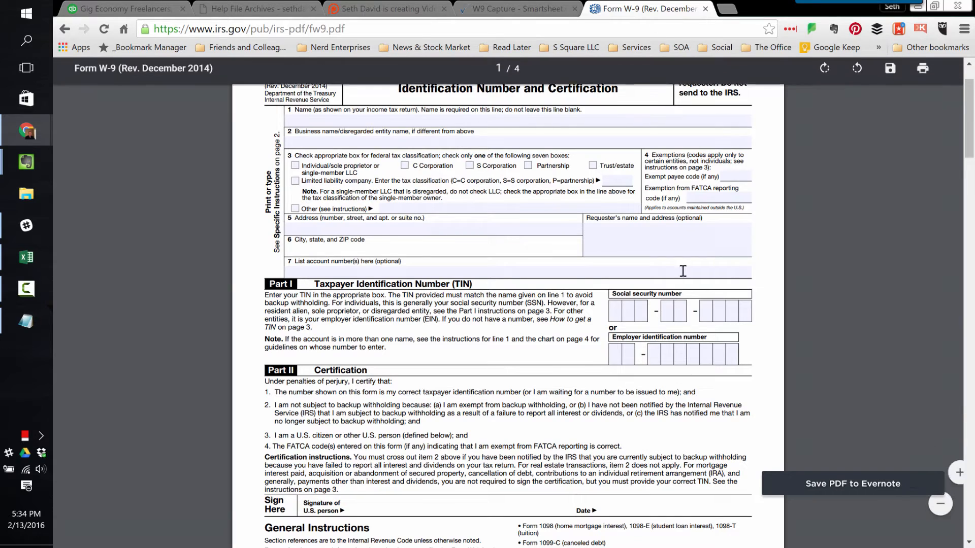
{"action": "left_click", "coordinate": [342, 274]}
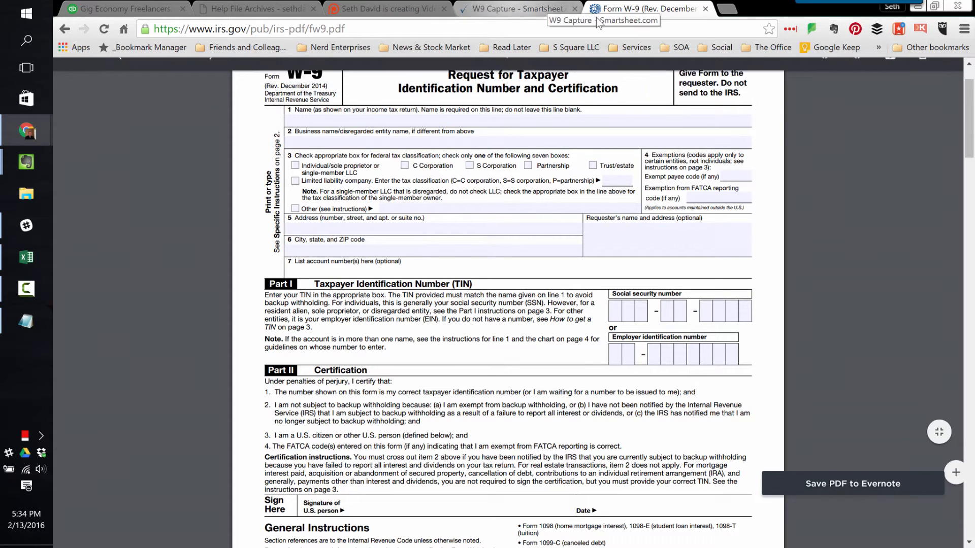
{"action": "left_click", "coordinate": [507, 8]}
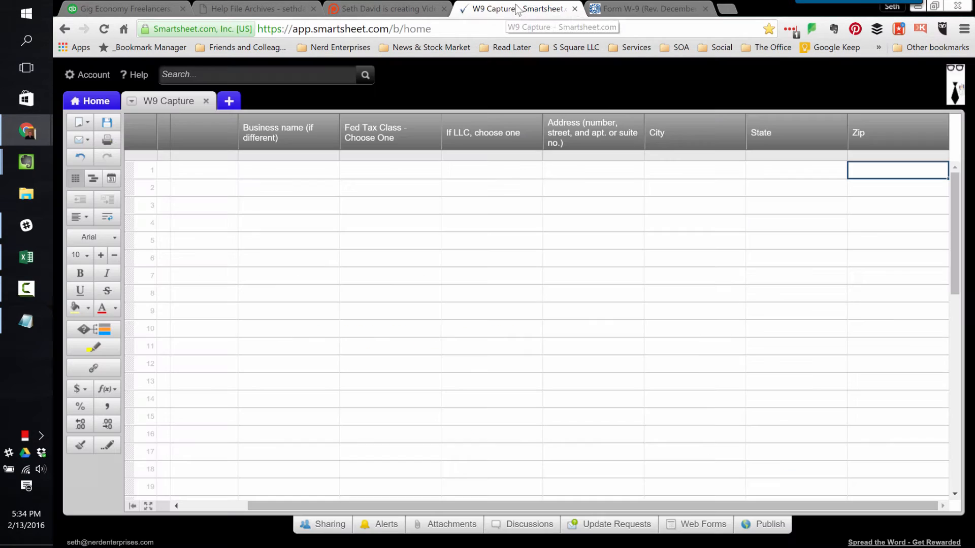
{"action": "left_click", "coordinate": [894, 140]}
{"action": "left_click", "coordinate": [876, 173]}
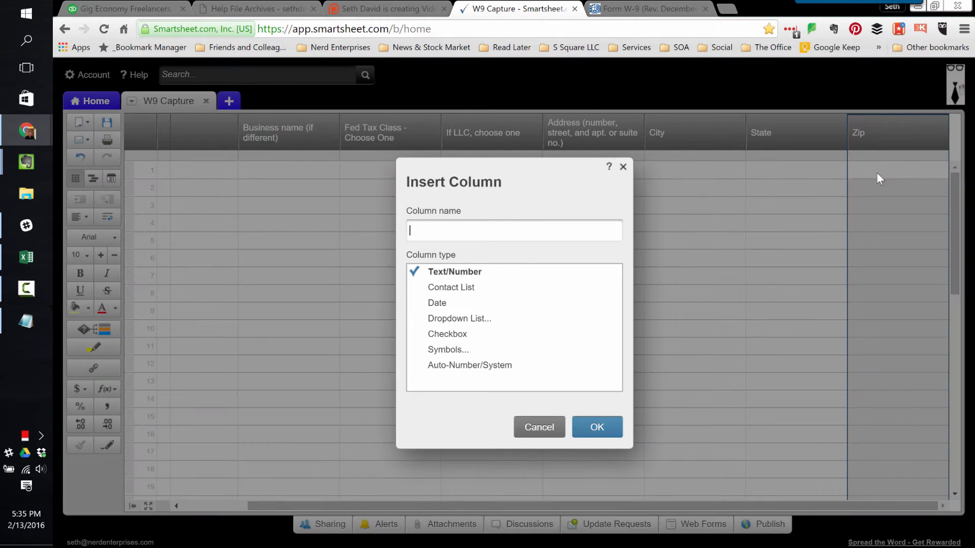
{"action": "left_click", "coordinate": [472, 232]}
{"action": "type", "text": "Payor (who paid you"}
{"action": "left_click", "coordinate": [612, 425]}
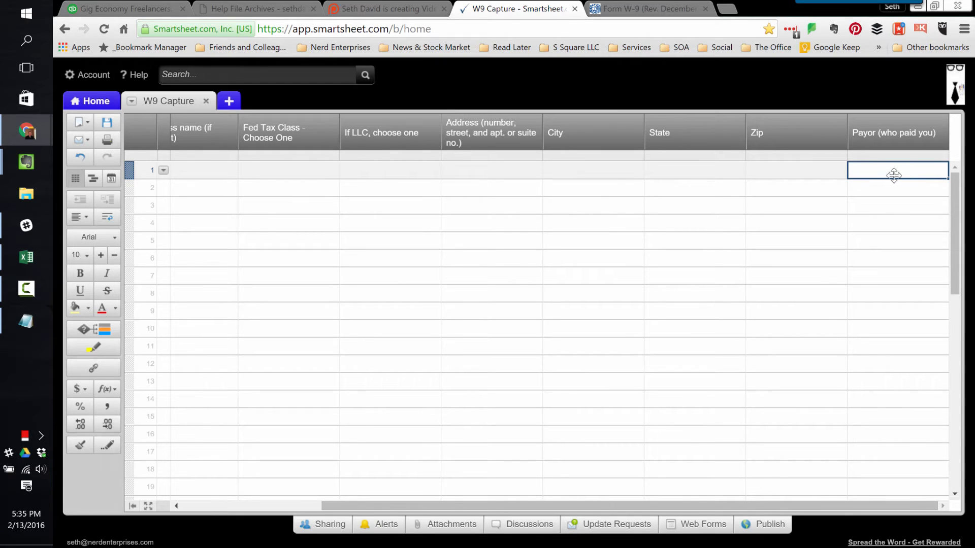
Insert a Text/Number column named "SSN / EIN" after the Payor column, based on the W-9 form, and save the sheet
{"action": "key", "text": "ctrl+Tab"}
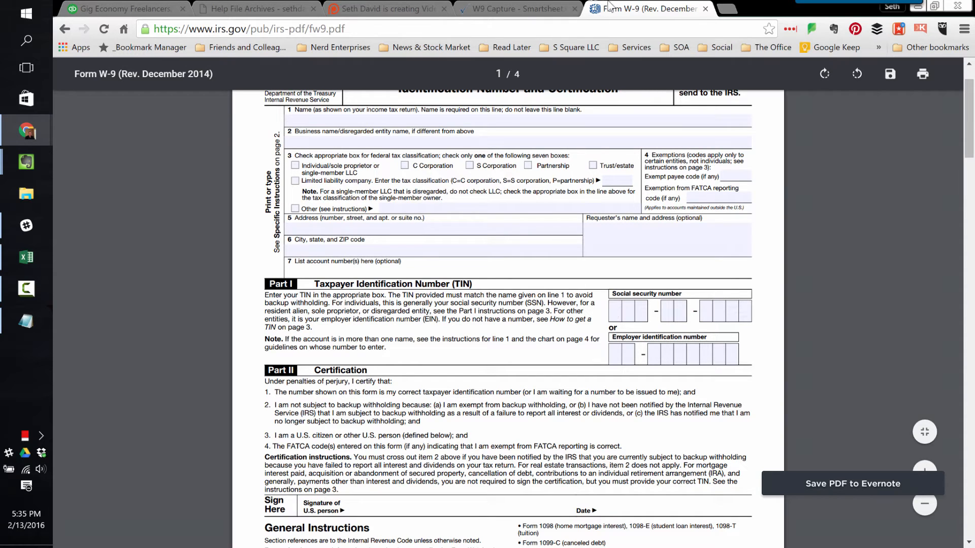
{"action": "left_click", "coordinate": [521, 8]}
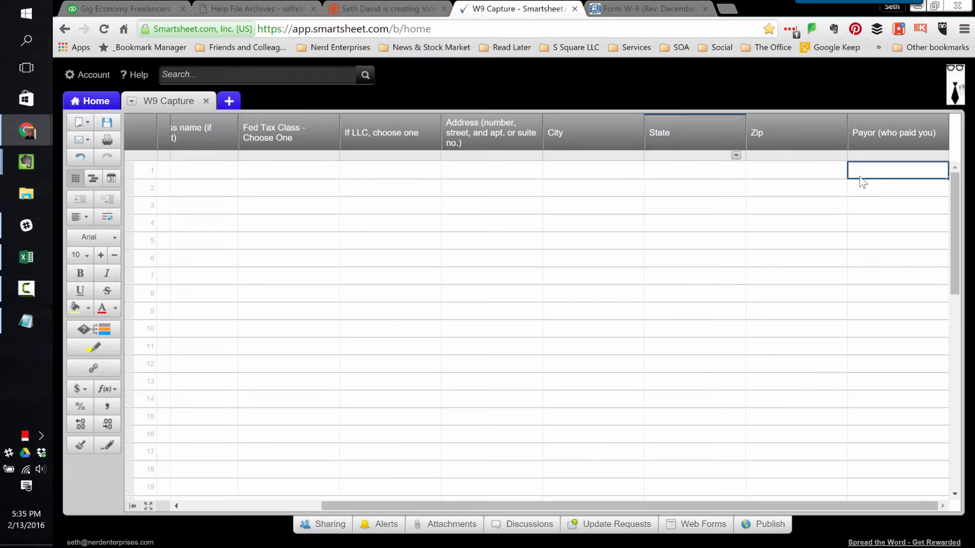
{"action": "right_click", "coordinate": [894, 130]}
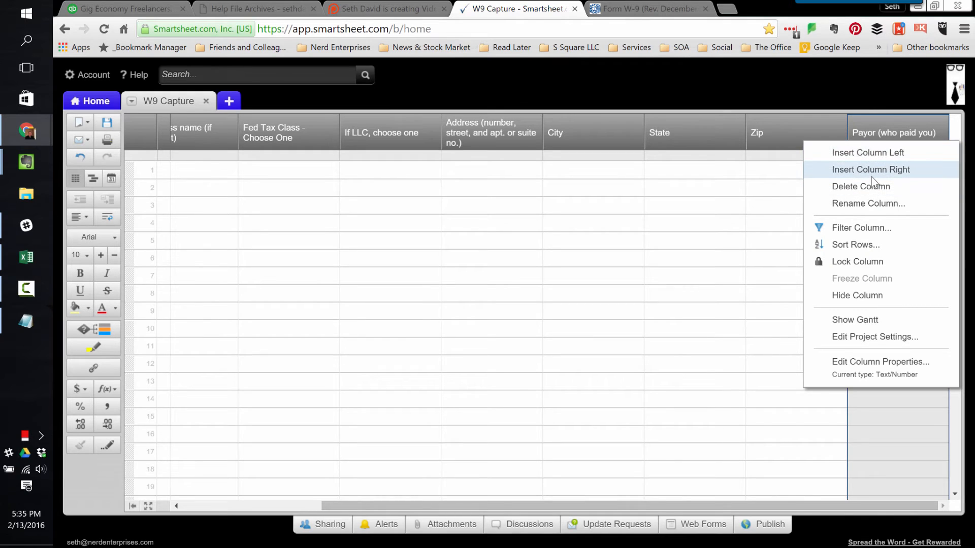
{"action": "left_click", "coordinate": [870, 173]}
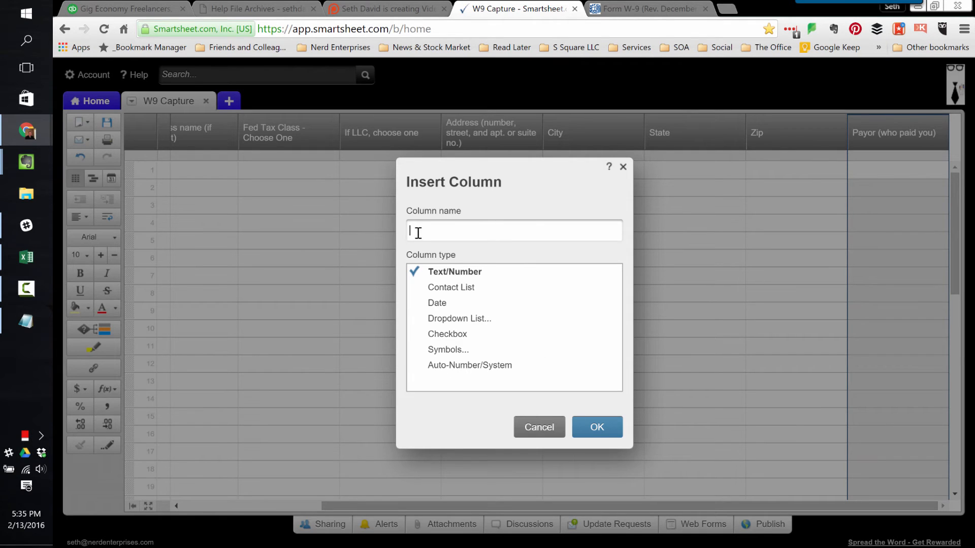
{"action": "type", "text": "SSN / EIN"}
{"action": "left_click", "coordinate": [593, 428]}
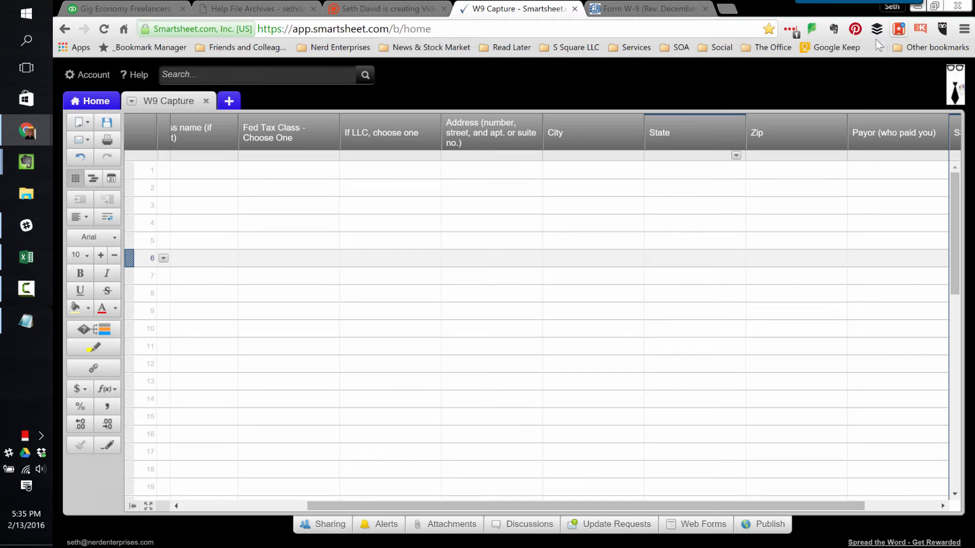
{"action": "left_click", "coordinate": [887, 173]}
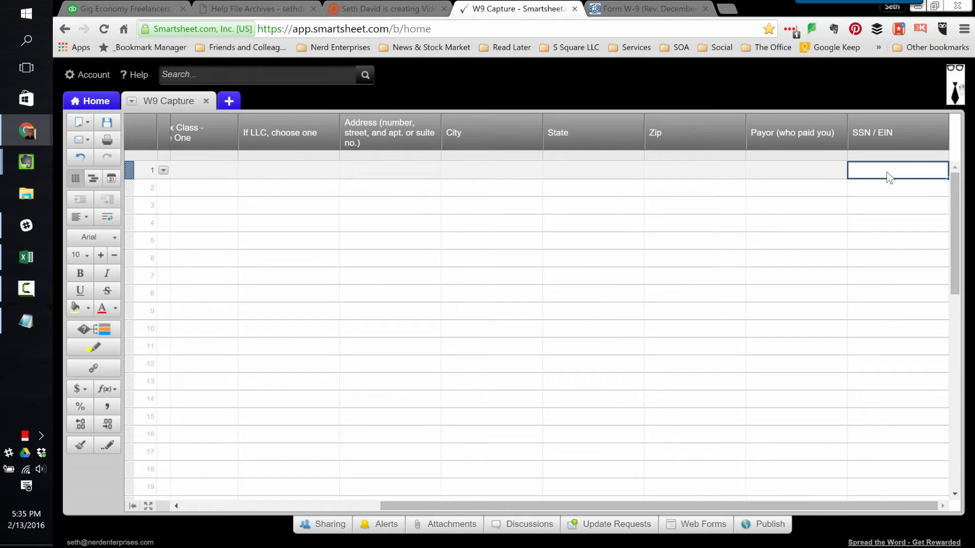
{"action": "left_click", "coordinate": [106, 123]}
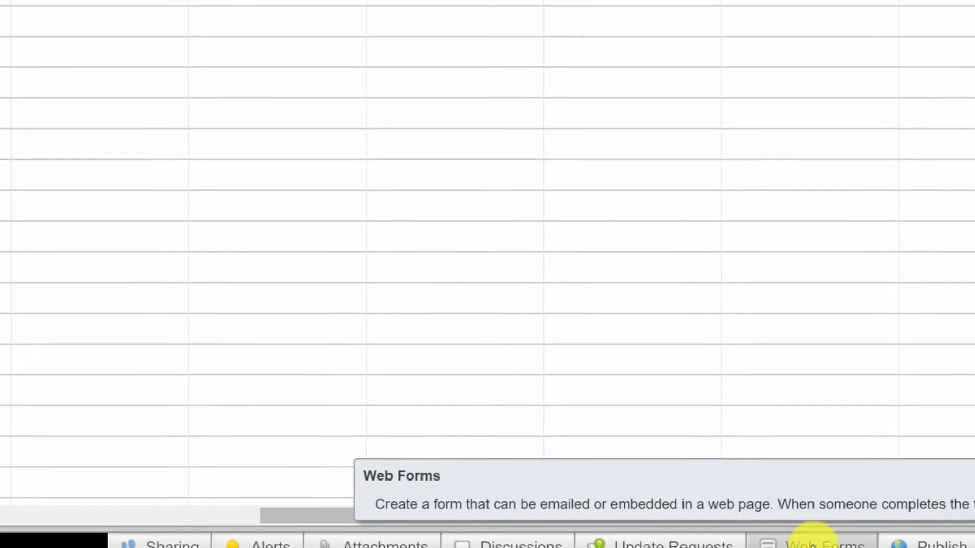
Create a new web form for the W9 Capture sheet and title it "W9 Submission"
{"action": "left_click", "coordinate": [794, 514]}
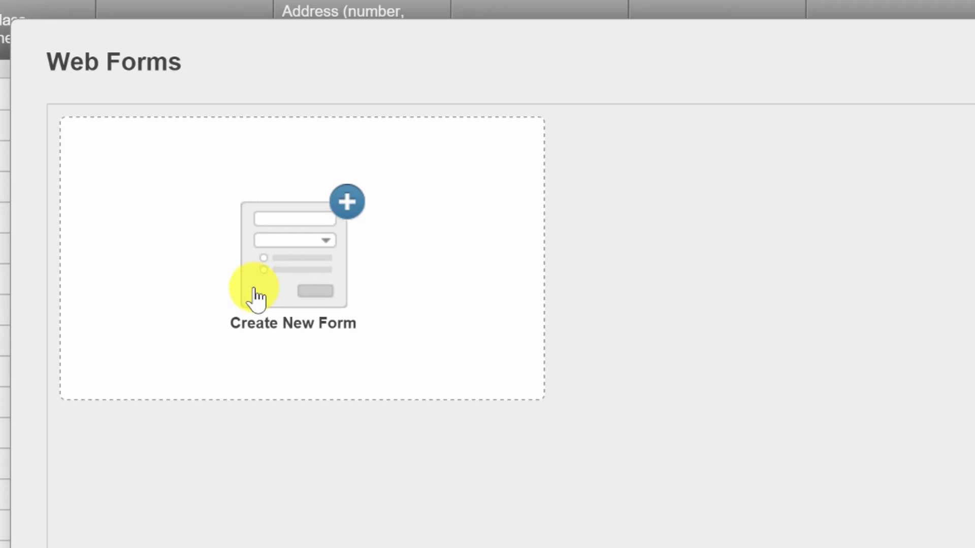
{"action": "left_click", "coordinate": [311, 250]}
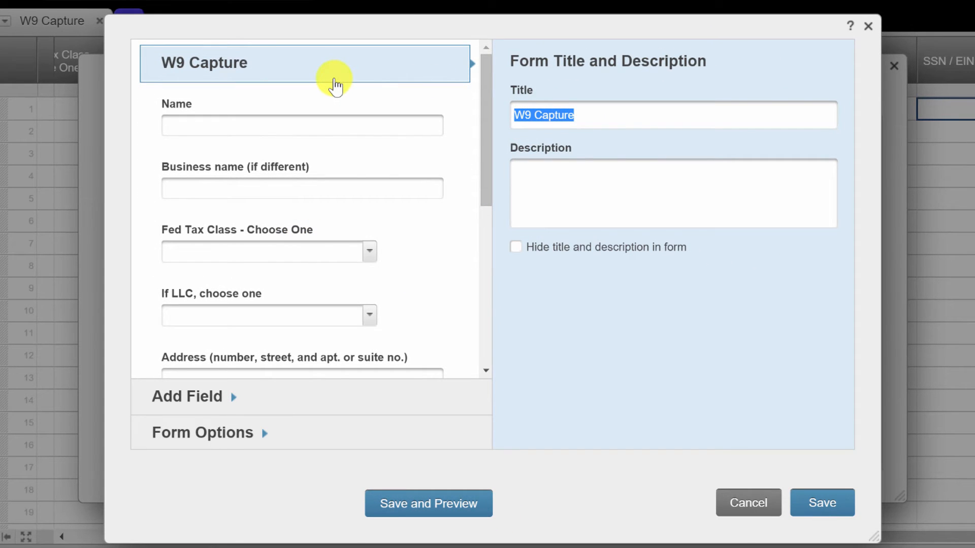
{"action": "left_click_drag", "start_coordinate": [606, 115], "coordinate": [472, 122]}
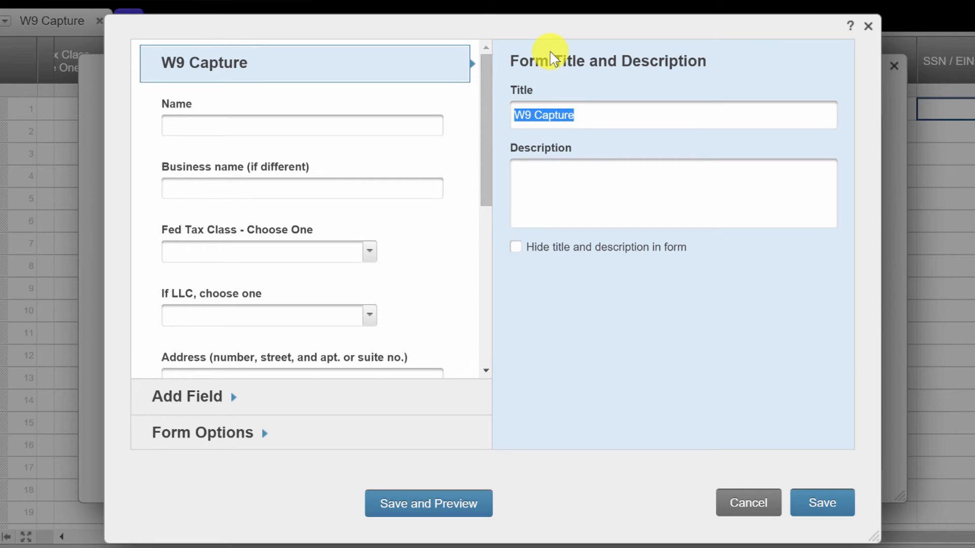
{"action": "type", "text": "W("}
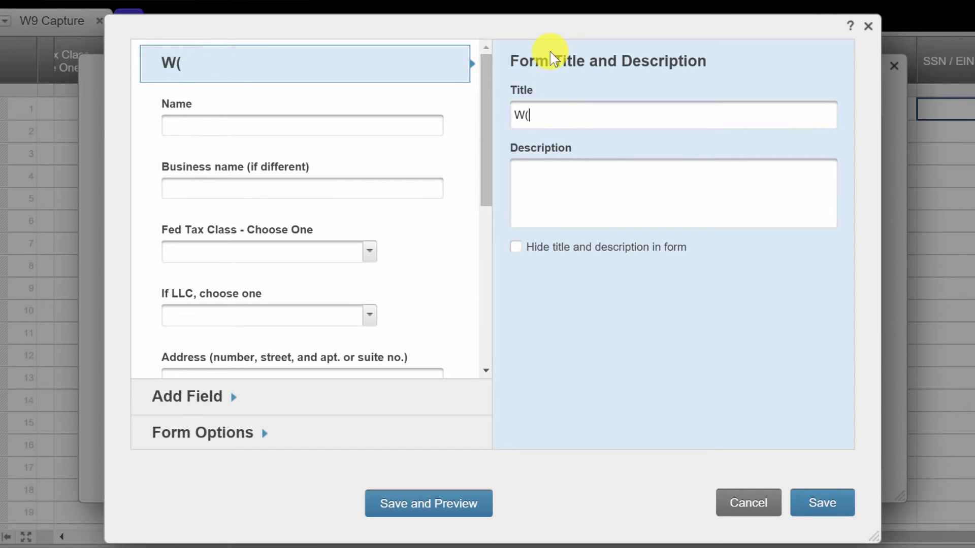
{"action": "key", "text": "BackSpace"}
{"action": "type", "text": "9 "}
{"action": "type", "text": "Submitt"}
{"action": "key", "text": "BackSpace"}
{"action": "key", "text": "BackSpace"}
{"action": "type", "text": "ssion"}
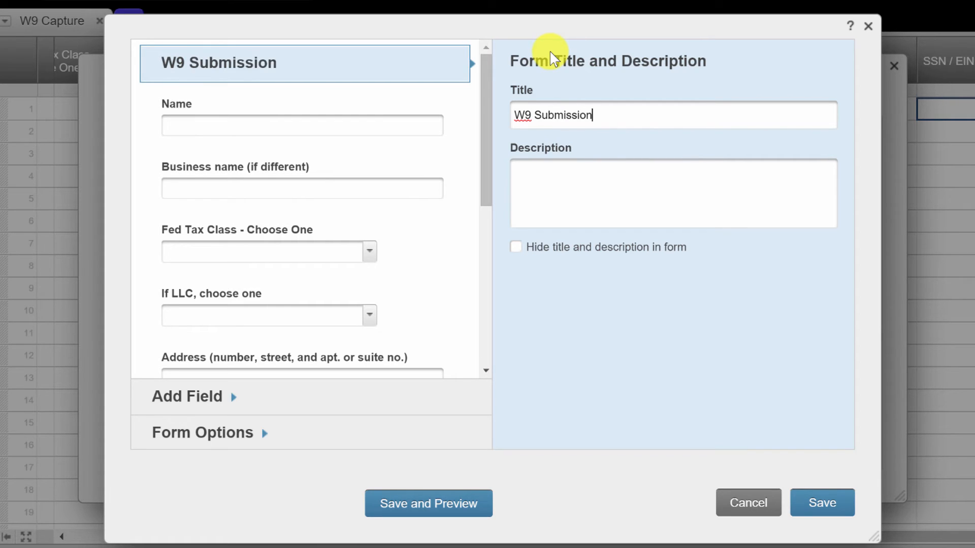
Begin the form description with "If you're here, you probably did some sob-contracted work for one of my clients."
{"action": "left_click", "coordinate": [562, 182]}
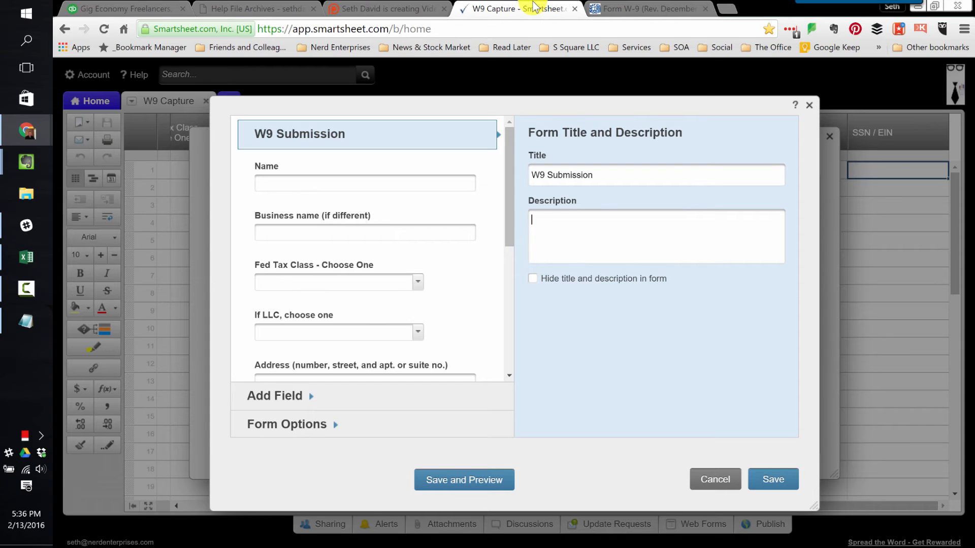
{"action": "type", "text": "f your"}
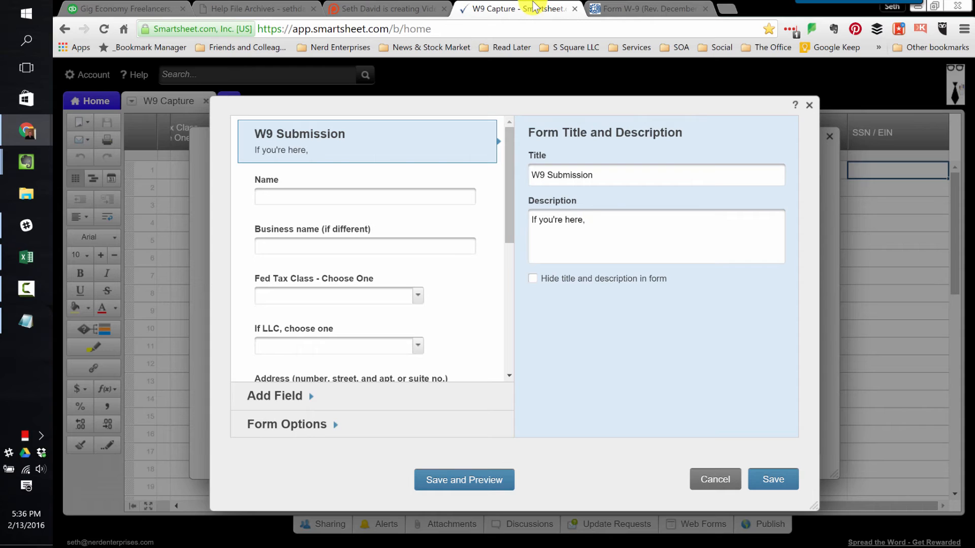
{"action": "type", "text": " you probablk"}
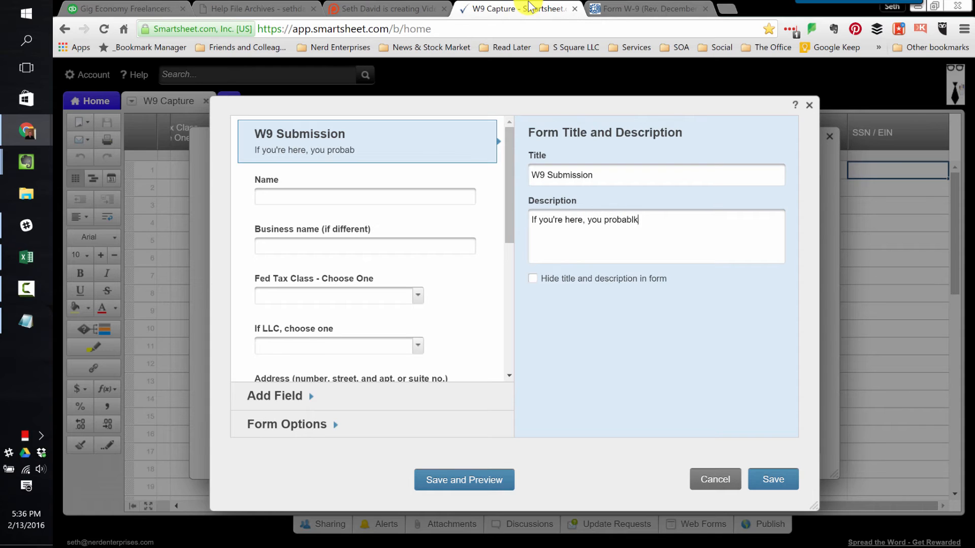
{"action": "key", "text": "BackSpace"}
{"action": "type", "text": "y did some sob-c"}
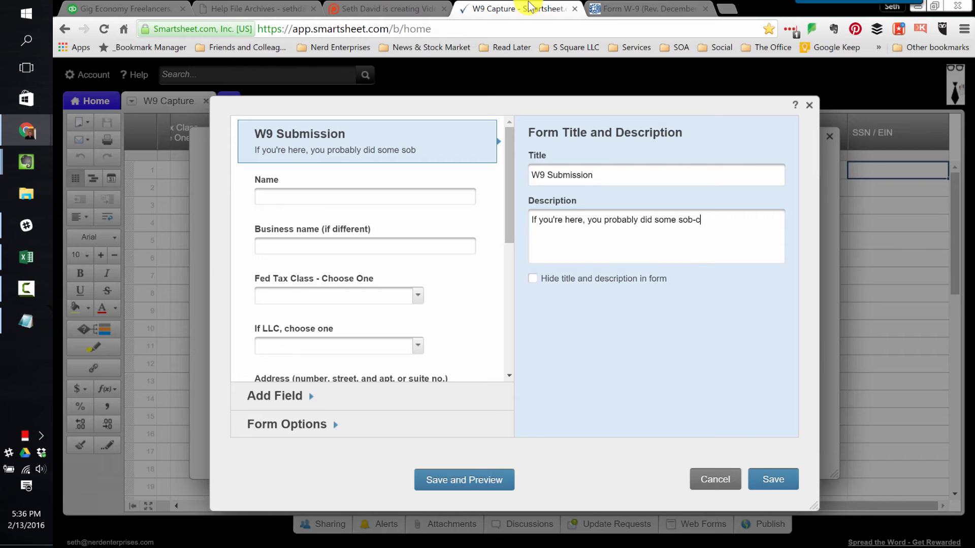
{"action": "type", "text": "actre"}
{"action": "type", "text": " work for "}
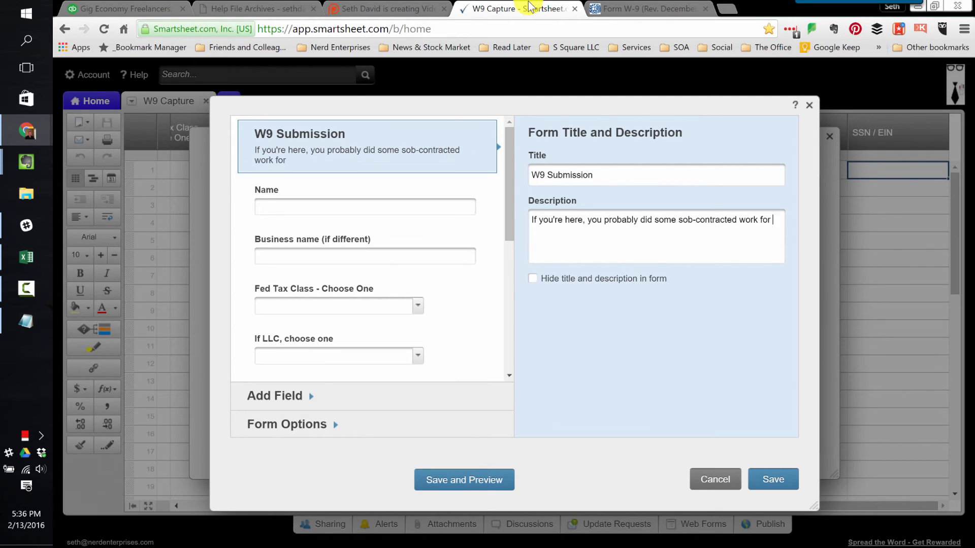
{"action": "type", "text": "one m"}
{"action": "type", "text": "my clients."}
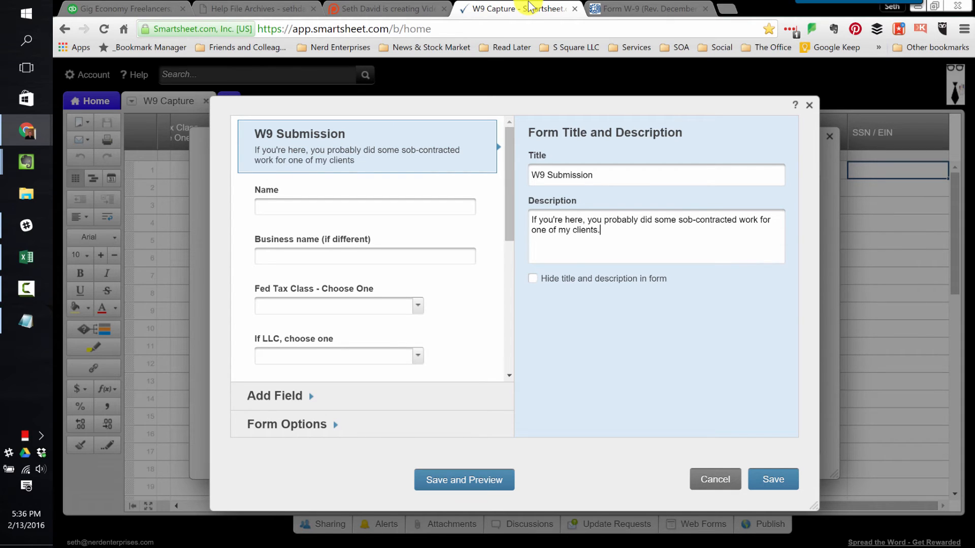
Add "Please fill out this form, and attach a copy of your signed W9." to the form description and review the form fields
{"action": "type", "text": " Please fill out this form, a"}
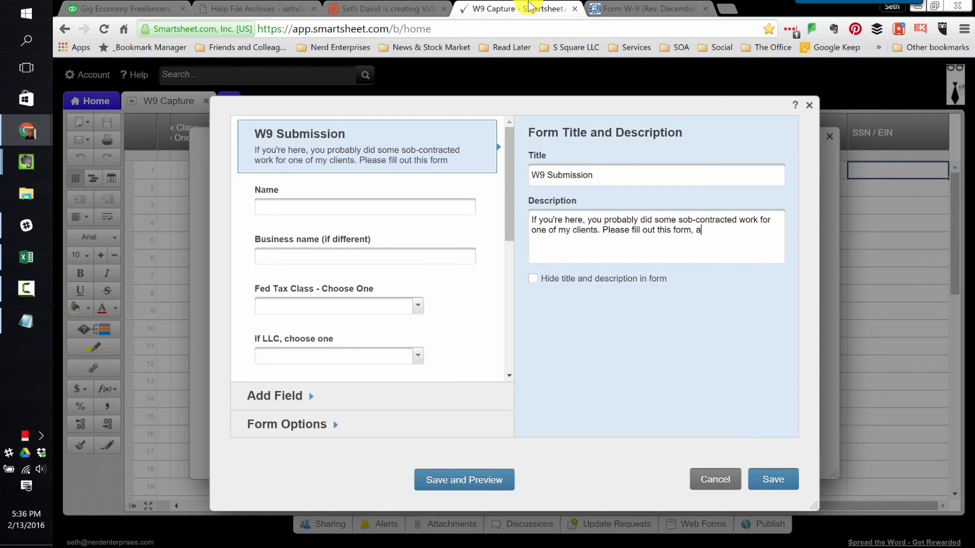
{"action": "type", "text": "nd attach "}
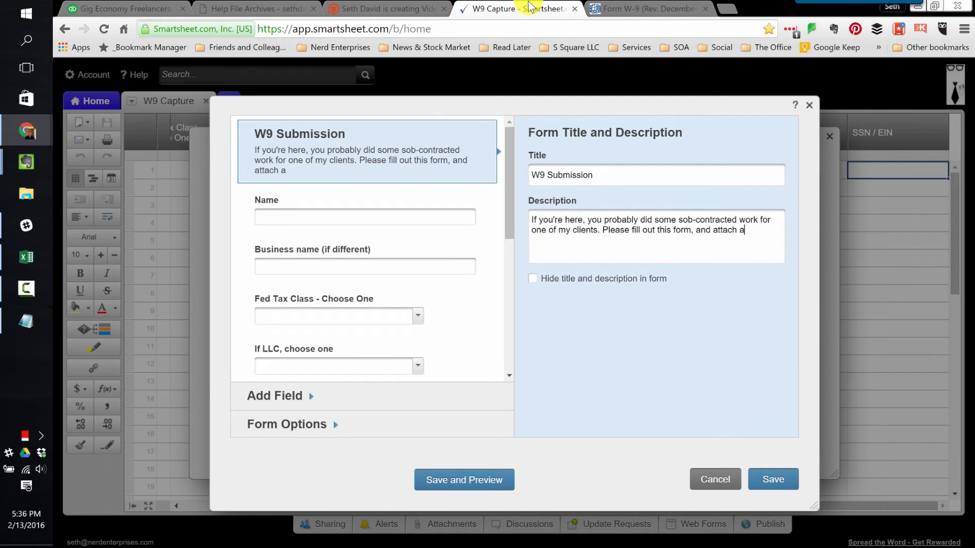
{"action": "type", "text": "a copy"}
{"action": "type", "text": " of yiur"}
{"action": "type", "text": "our "}
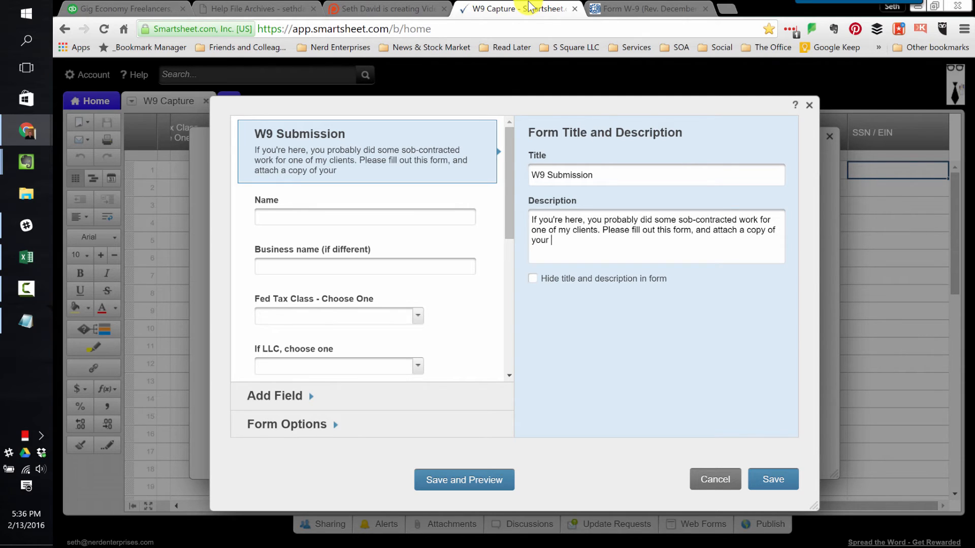
{"action": "type", "text": "signed W9."}
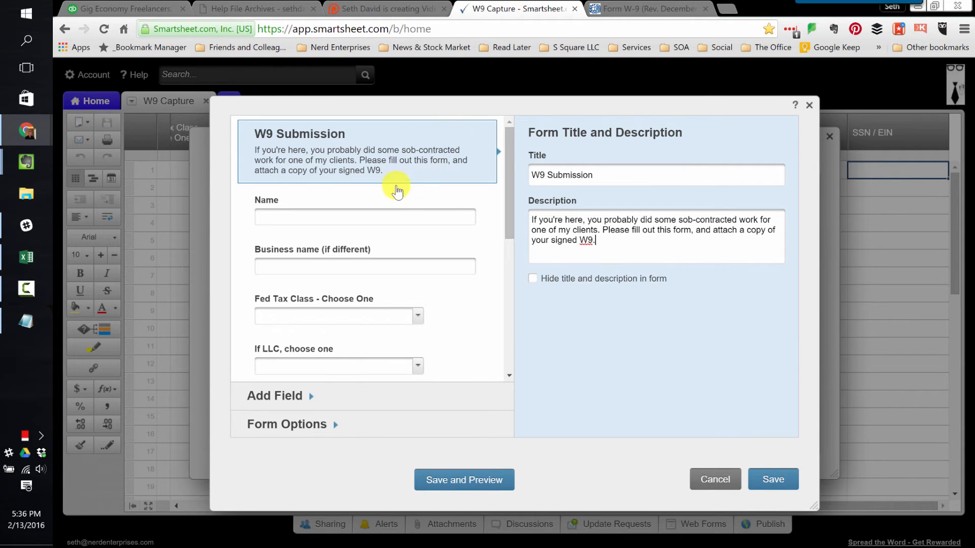
{"action": "scroll", "coordinate": [403, 239], "scroll_direction": "down", "scroll_amount": 5}
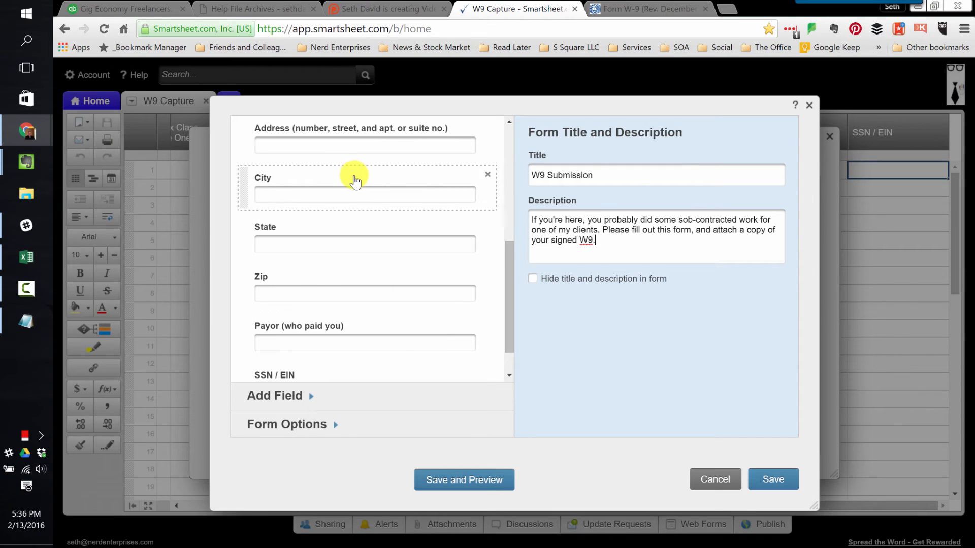
Add a File Upload field to the end of the form, below SSN / EIN, and make it required
{"action": "scroll", "coordinate": [353, 177], "scroll_direction": "down", "scroll_amount": 1}
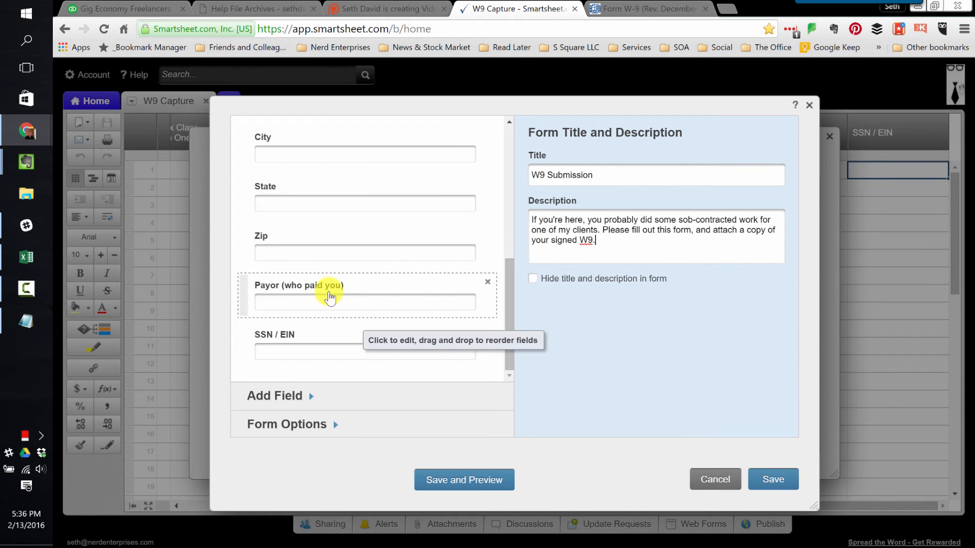
{"action": "scroll", "coordinate": [317, 253], "scroll_direction": "up", "scroll_amount": 1}
{"action": "left_click", "coordinate": [297, 396]}
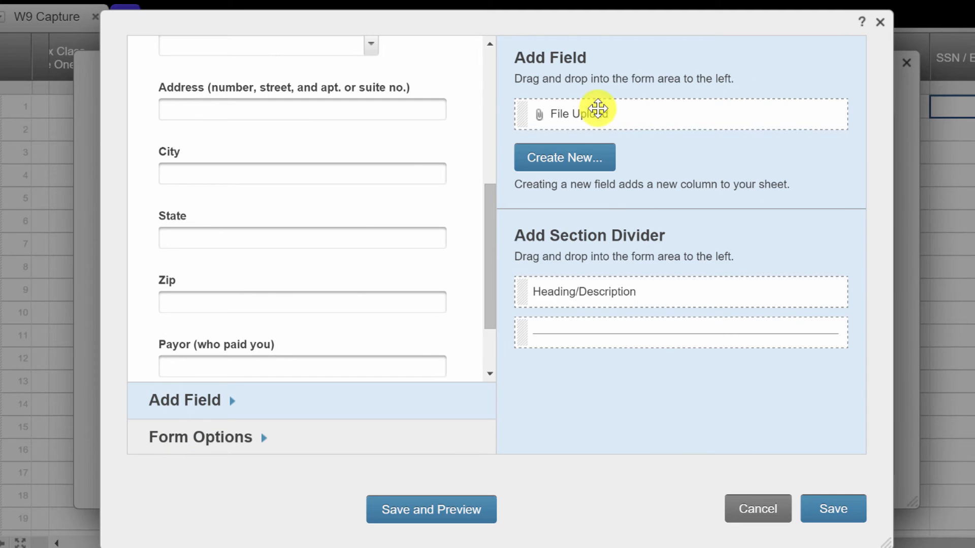
{"action": "left_click_drag", "start_coordinate": [598, 106], "coordinate": [336, 331]}
{"action": "scroll", "coordinate": [314, 320], "scroll_direction": "down", "scroll_amount": 1}
{"action": "left_click_drag", "start_coordinate": [279, 267], "coordinate": [283, 348]}
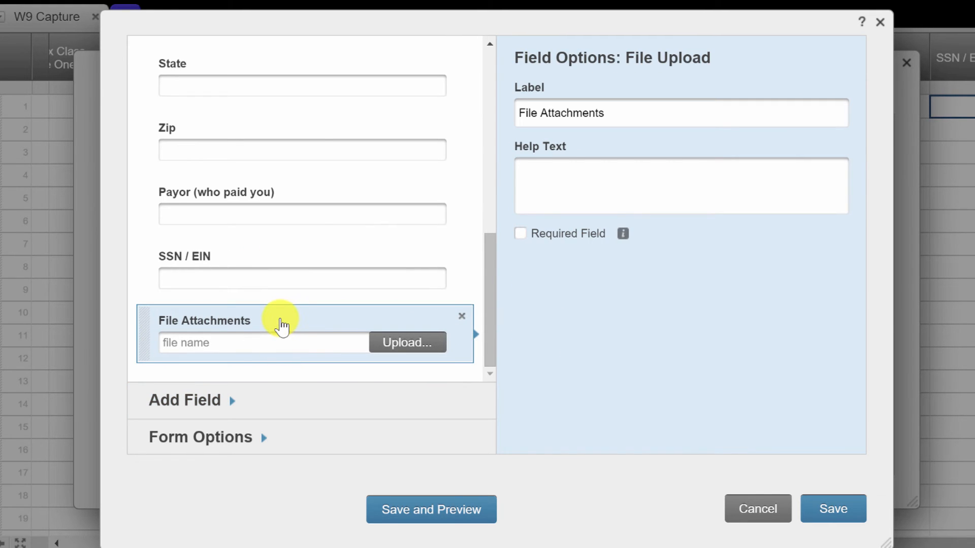
{"action": "left_click", "coordinate": [528, 234]}
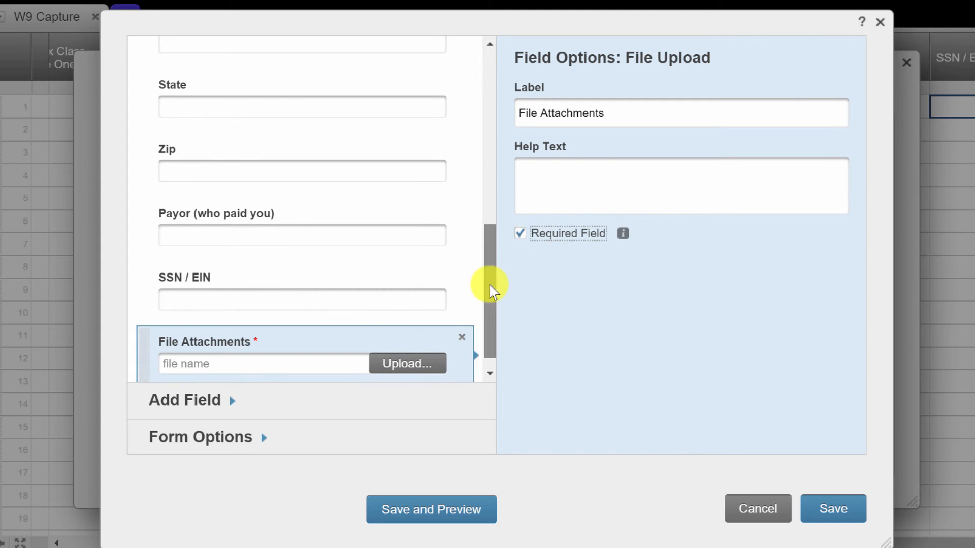
Make the Name and Fed Tax Class fields required, leaving Business name optional
{"action": "left_click_drag", "start_coordinate": [490, 285], "coordinate": [477, 96]}
{"action": "left_click", "coordinate": [214, 181]}
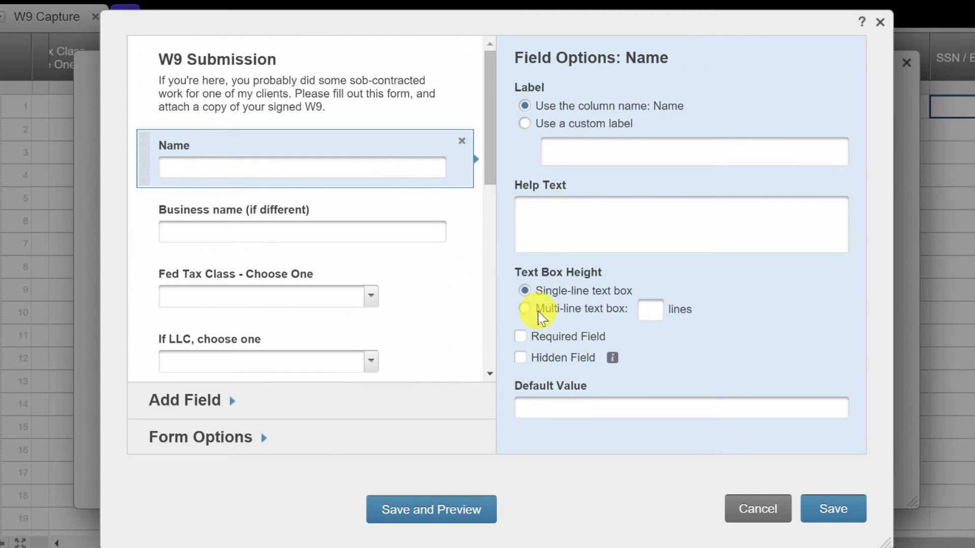
{"action": "left_click", "coordinate": [521, 337]}
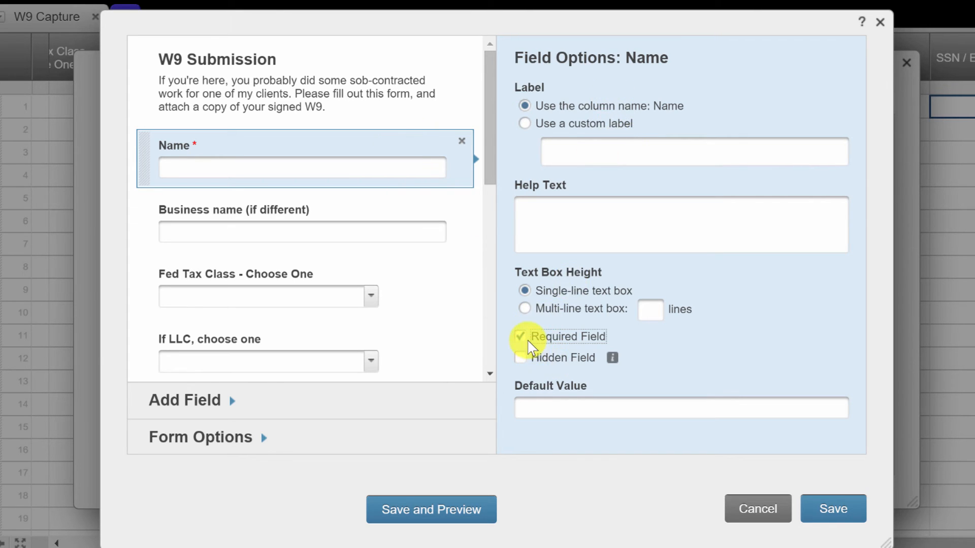
{"action": "left_click", "coordinate": [248, 234]}
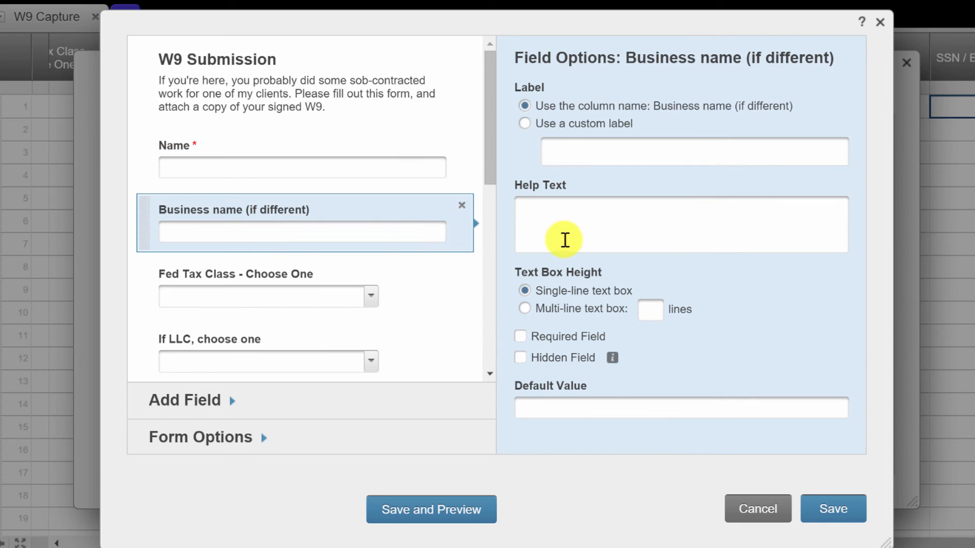
{"action": "left_click", "coordinate": [259, 291]}
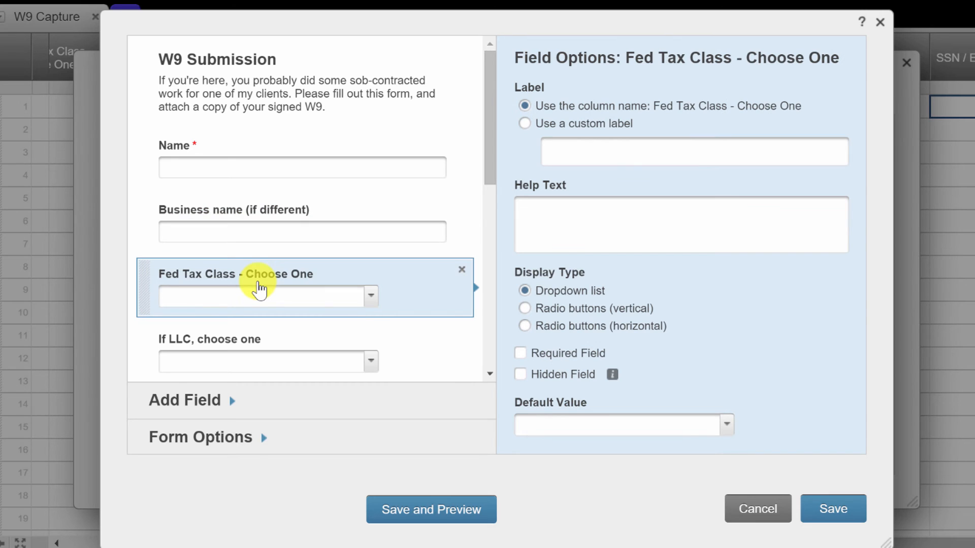
{"action": "scroll", "coordinate": [259, 291], "scroll_direction": "down", "scroll_amount": 2}
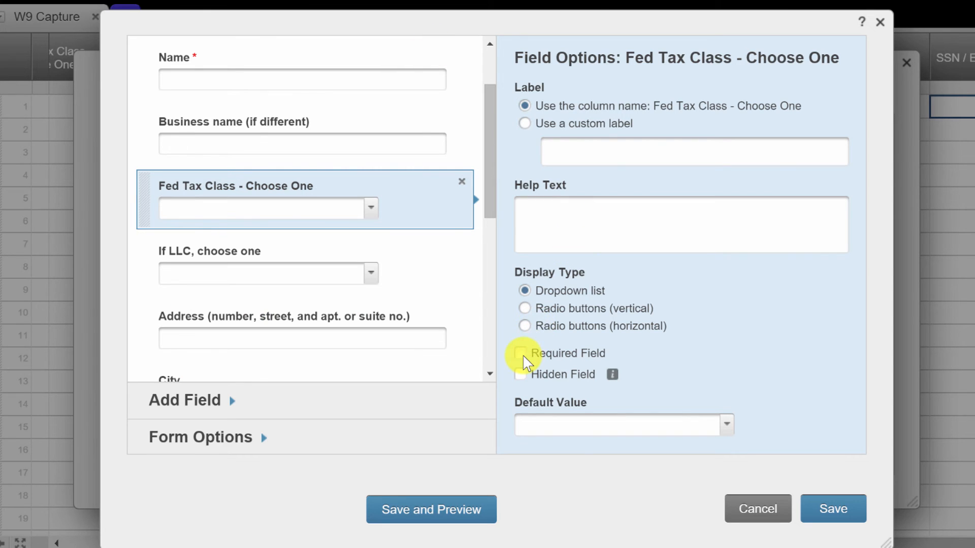
{"action": "left_click", "coordinate": [521, 354]}
Make the Address, City, State and Zip fields required, leaving the If LLC field optional
{"action": "left_click", "coordinate": [262, 273]}
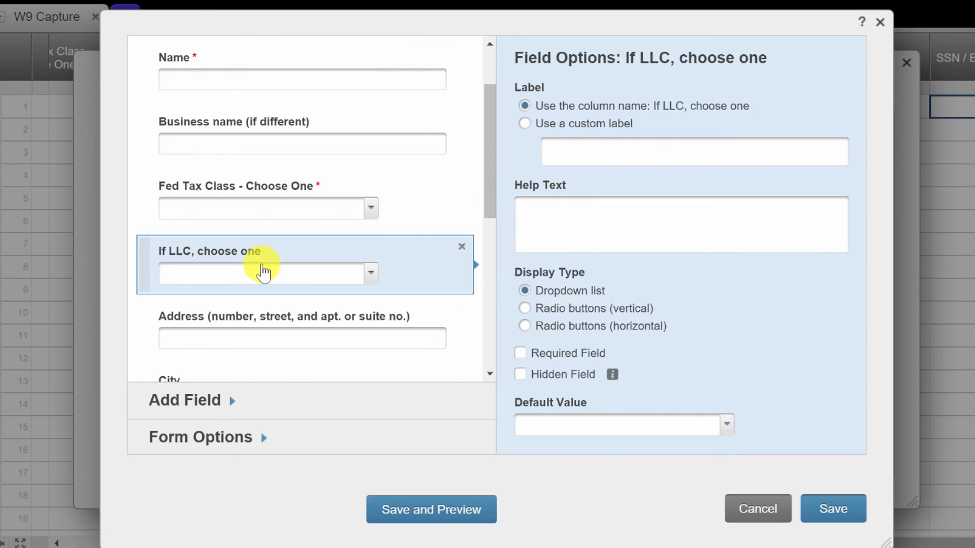
{"action": "scroll", "coordinate": [284, 264], "scroll_direction": "down", "scroll_amount": 2}
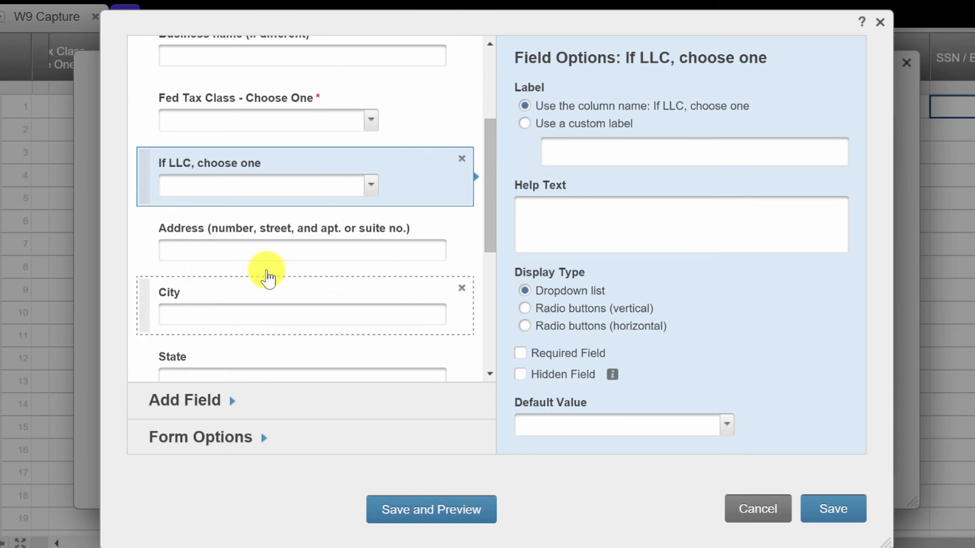
{"action": "left_click", "coordinate": [257, 258]}
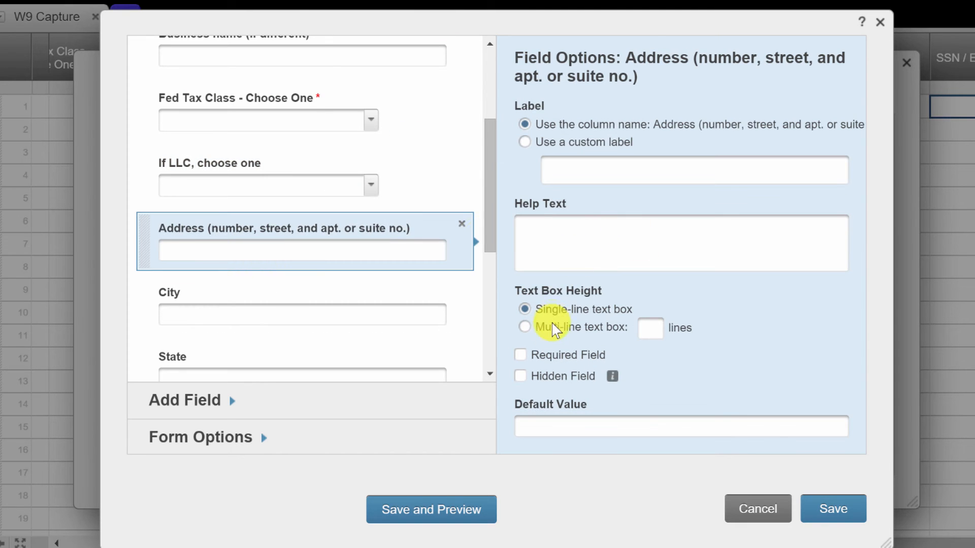
{"action": "left_click", "coordinate": [521, 355]}
{"action": "left_click", "coordinate": [396, 327]}
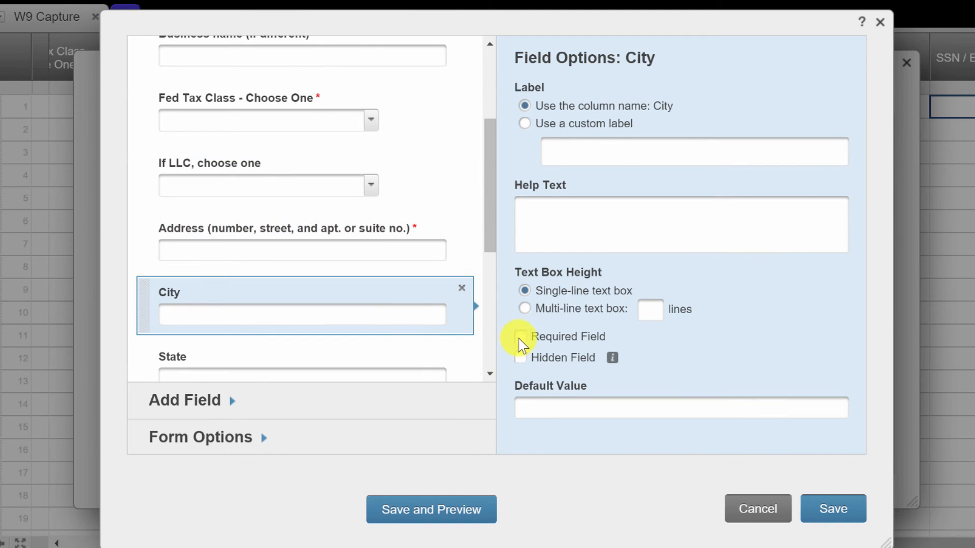
{"action": "left_click", "coordinate": [521, 338]}
{"action": "scroll", "coordinate": [442, 326], "scroll_direction": "down", "scroll_amount": 5}
{"action": "left_click", "coordinate": [355, 116]}
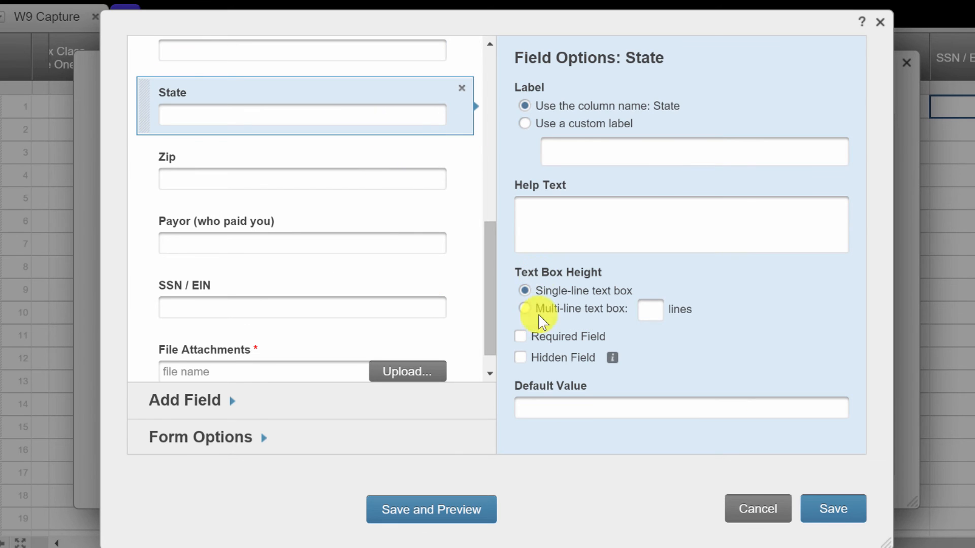
{"action": "left_click", "coordinate": [521, 336]}
{"action": "left_click", "coordinate": [322, 180]}
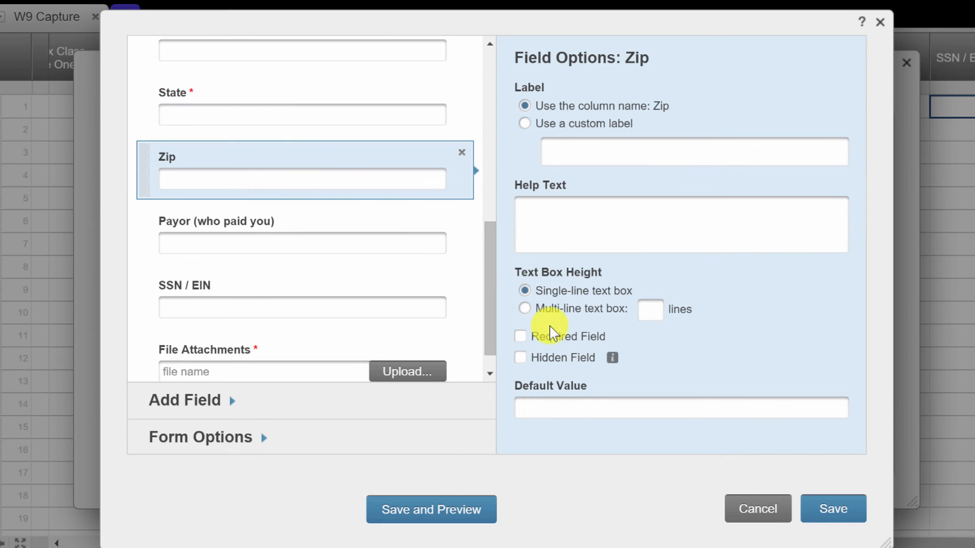
{"action": "left_click", "coordinate": [521, 337]}
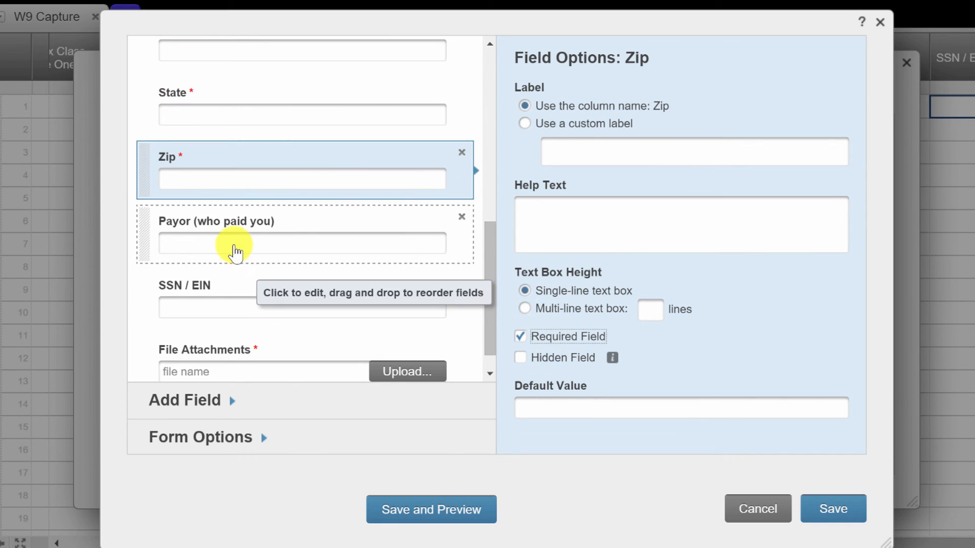
Make the Payor field required and give it the help text "This is the company who will be issuing you the 1099."
{"action": "left_click", "coordinate": [235, 253]}
{"action": "left_click", "coordinate": [521, 337]}
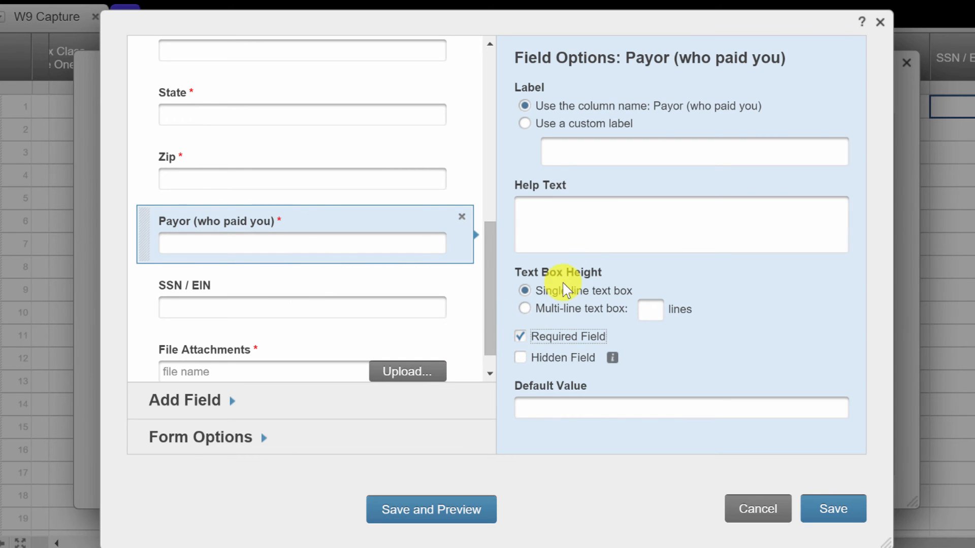
{"action": "left_click", "coordinate": [589, 158]}
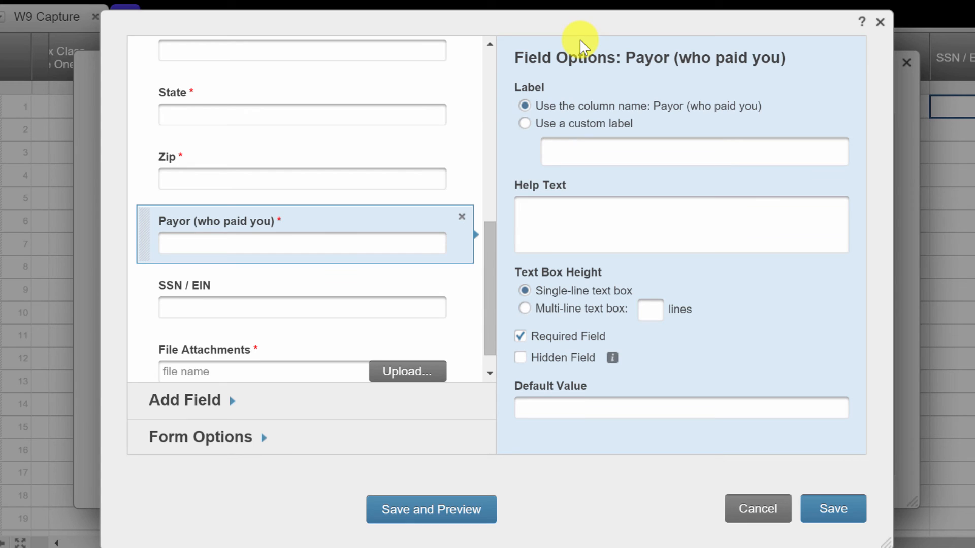
{"action": "left_click", "coordinate": [613, 215]}
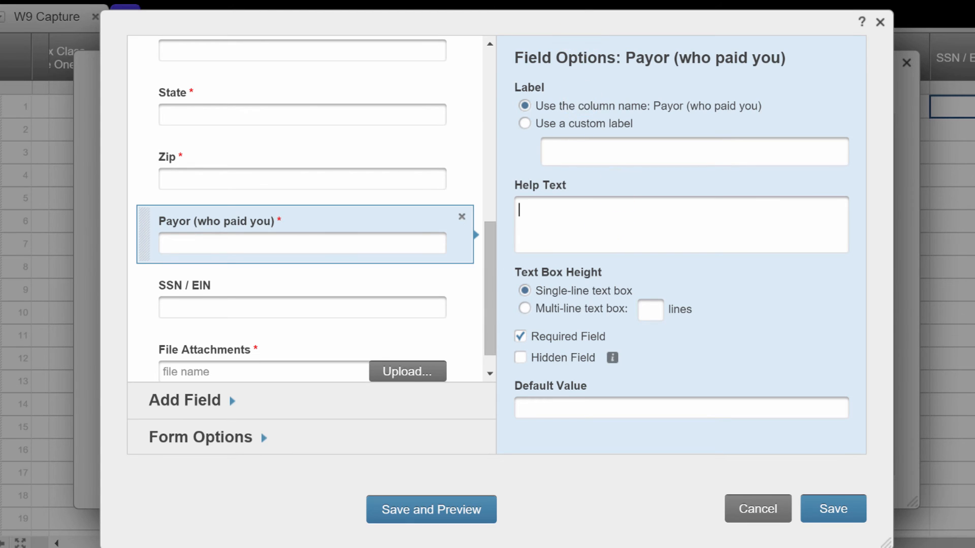
{"action": "type", "text": "This is the comp"}
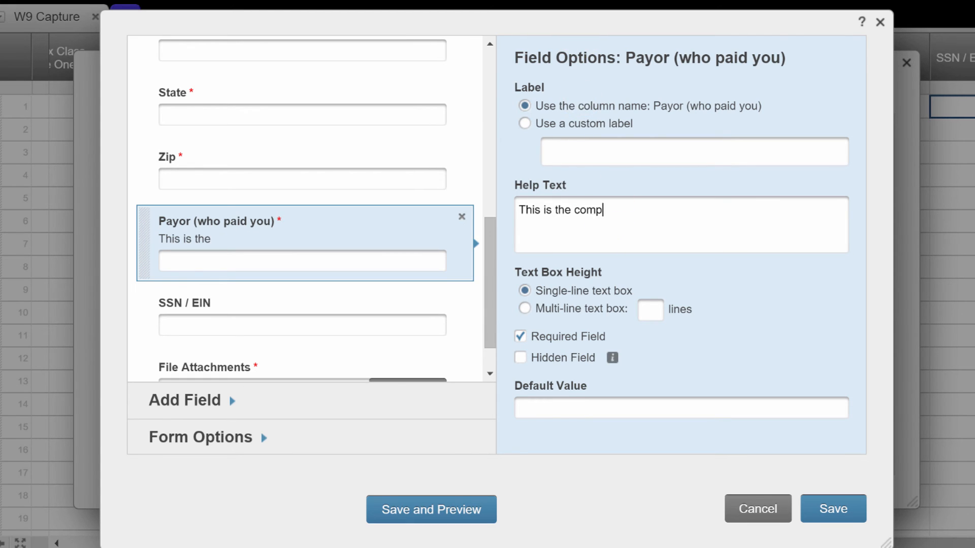
{"action": "type", "text": "any w"}
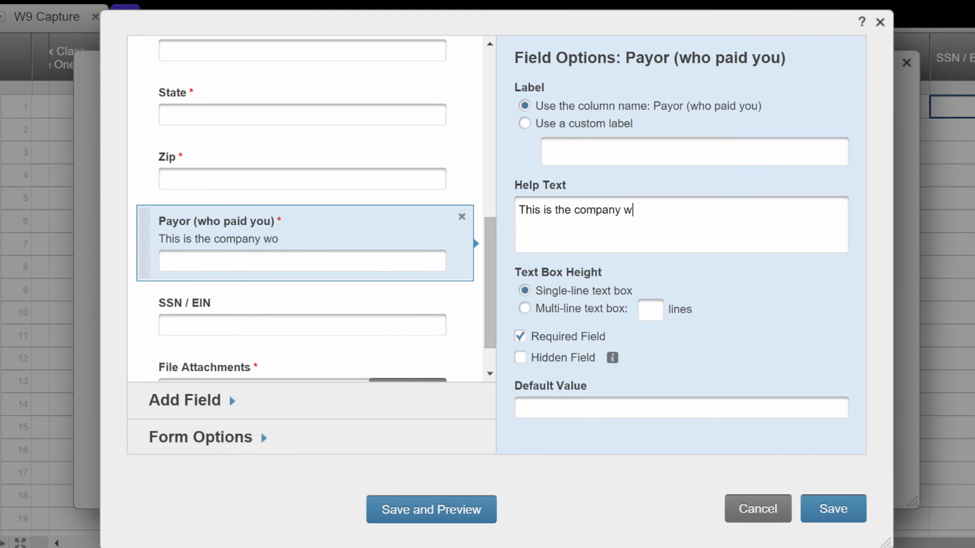
{"action": "type", "text": "ihho will be issu"}
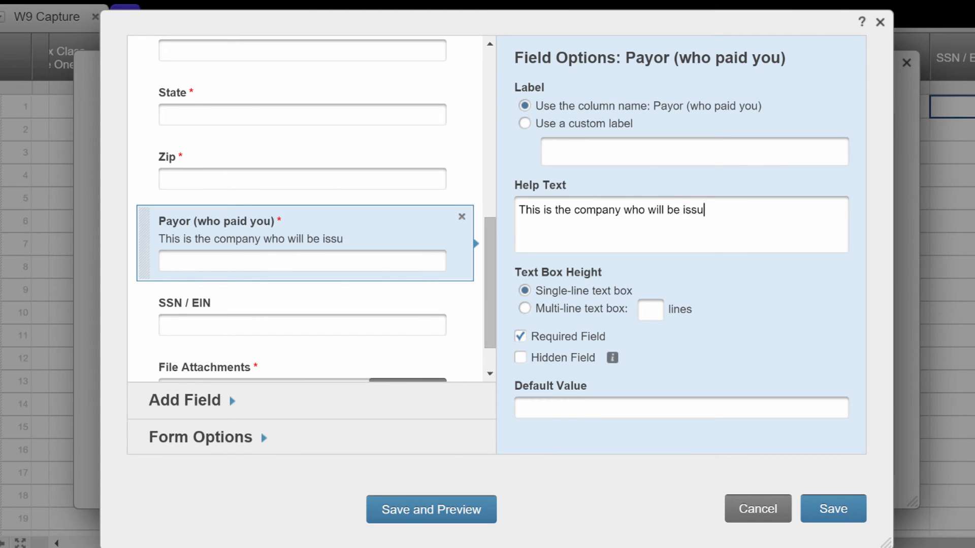
{"action": "type", "text": "ing you the 1099"}
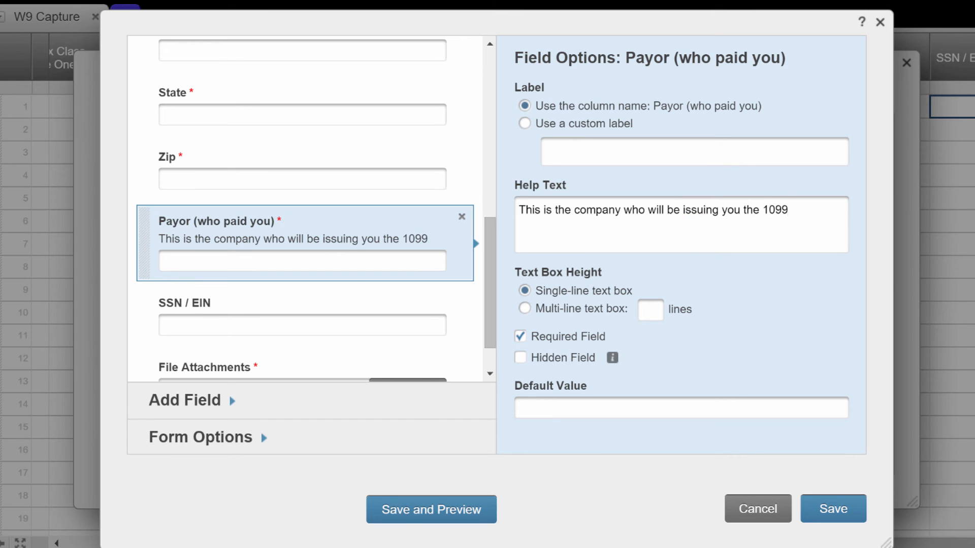
{"action": "type", "text": "."}
Make the SSN / EIN field required and save the web form
{"action": "left_click", "coordinate": [218, 322]}
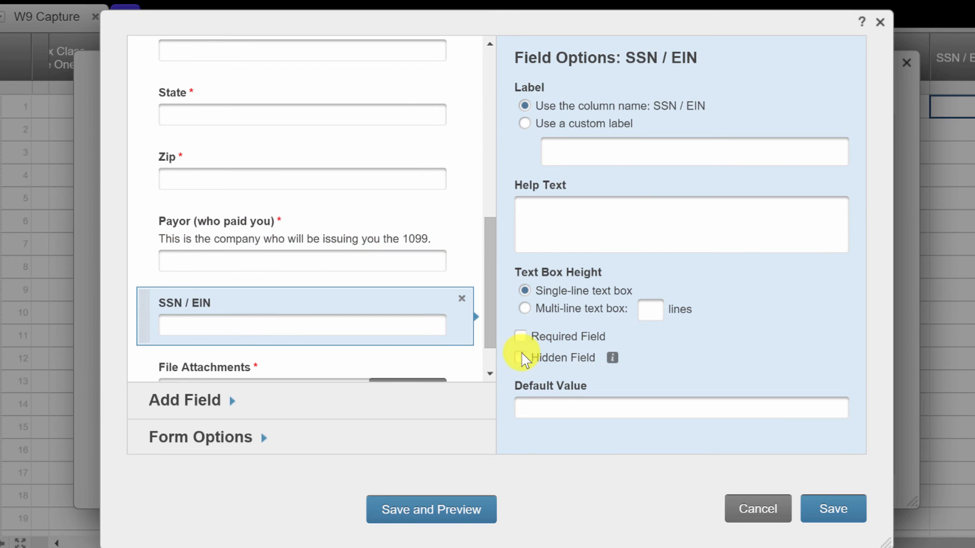
{"action": "left_click", "coordinate": [521, 338]}
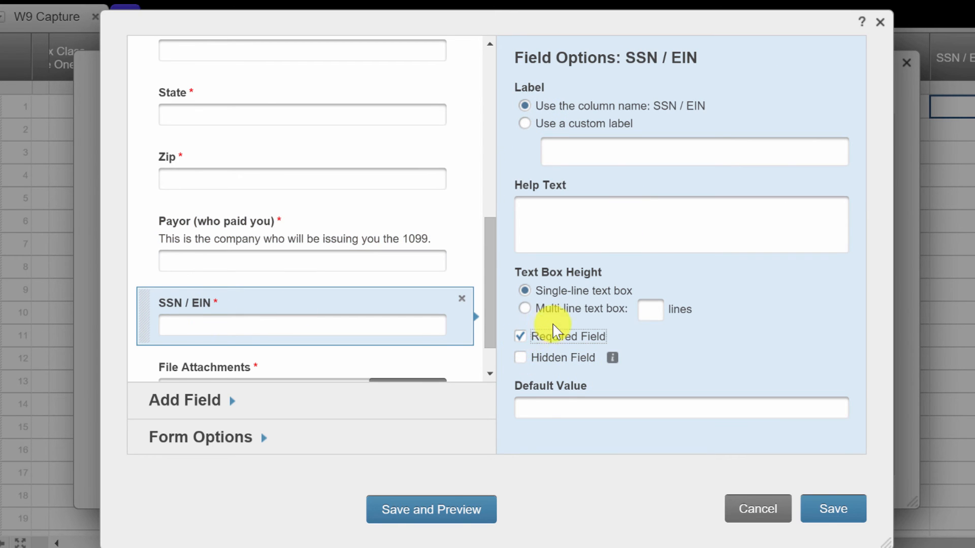
{"action": "left_click_drag", "start_coordinate": [492, 270], "coordinate": [495, 293]}
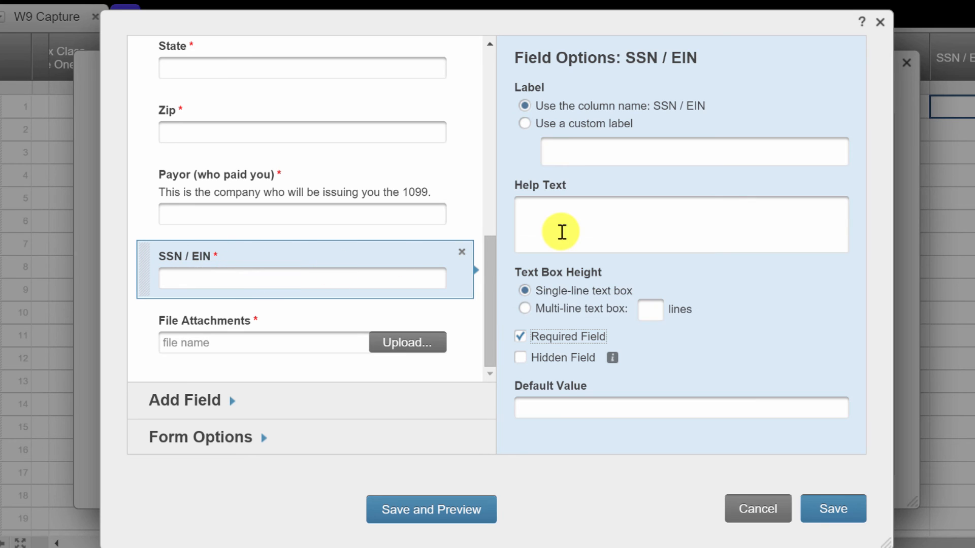
{"action": "left_click", "coordinate": [827, 512]}
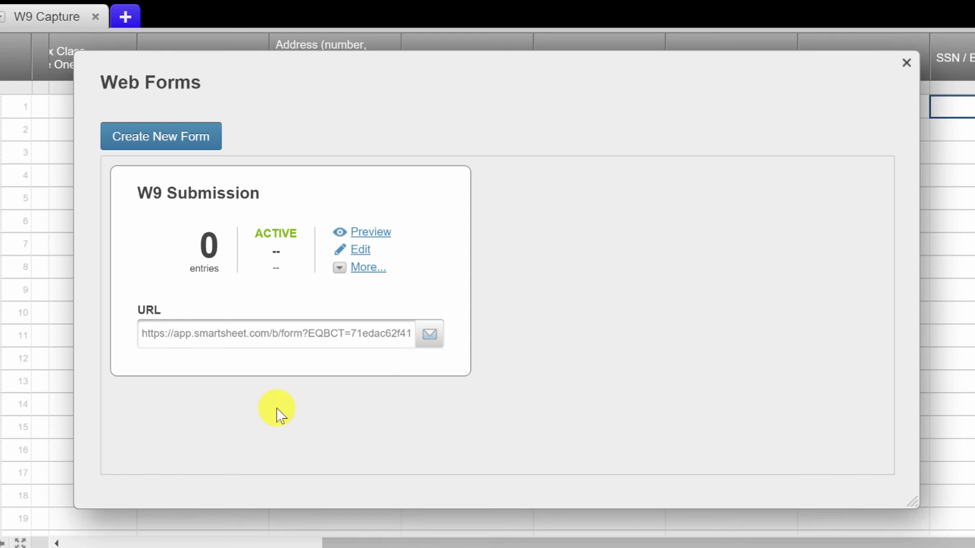
Copy the W9 Submission form's URL and open it in a new browser tab
{"action": "left_click", "coordinate": [292, 339]}
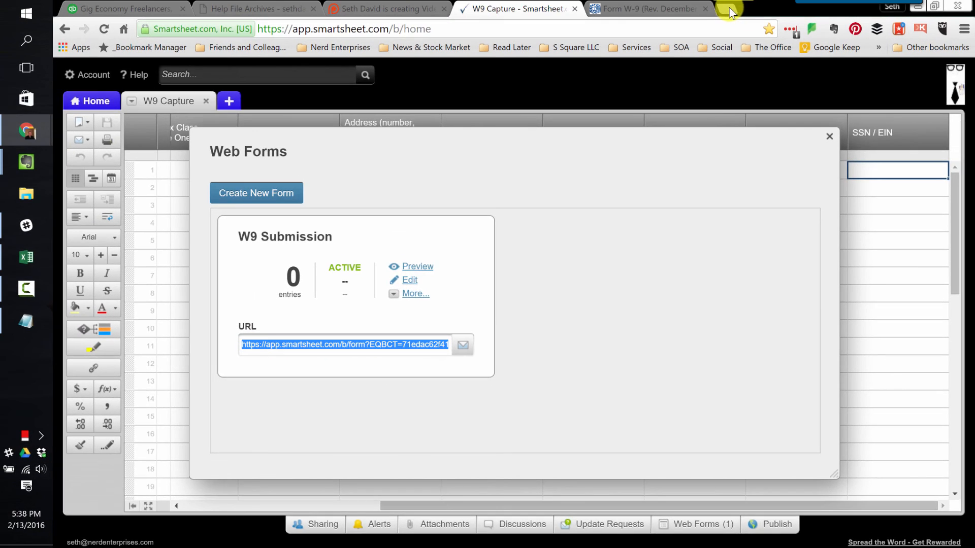
{"action": "left_click", "coordinate": [729, 9]}
{"action": "type", "text": "https://app.smartsheet.com/b/form?EQBCT=71edac62f4114bbdaab6996730af8927"}
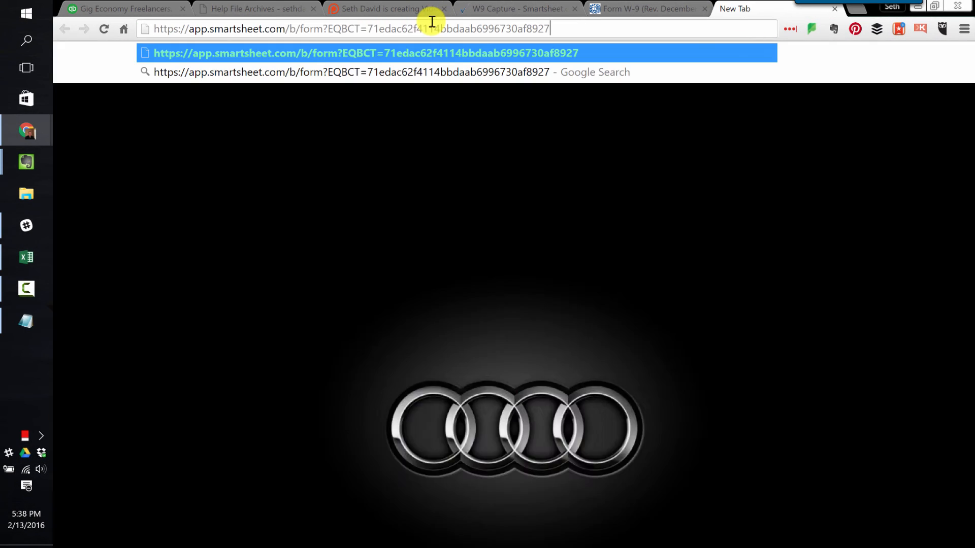
{"action": "key", "text": "Return"}
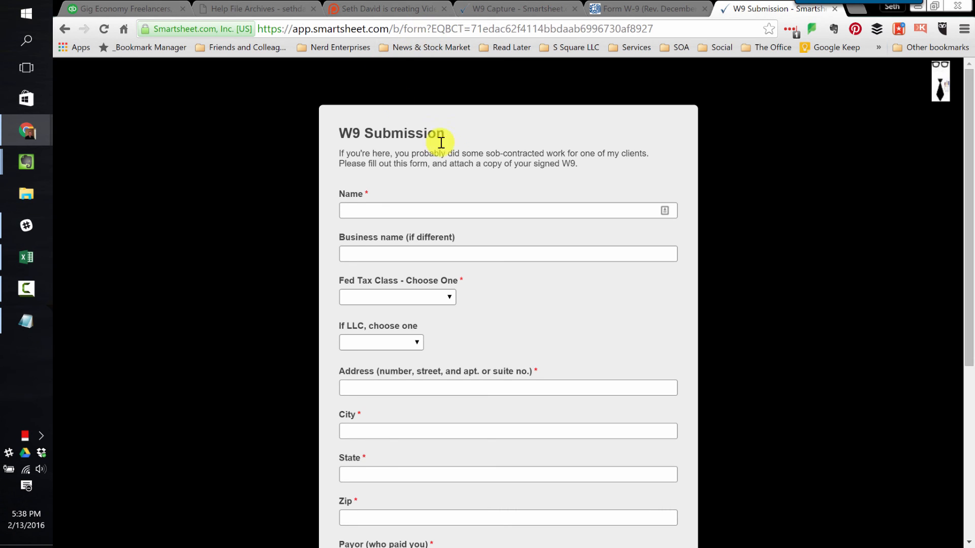
On the live form, try the name fields and set Fed Tax Class to Individual/sole proprietor
{"action": "left_click", "coordinate": [394, 211]}
{"action": "left_click", "coordinate": [374, 251]}
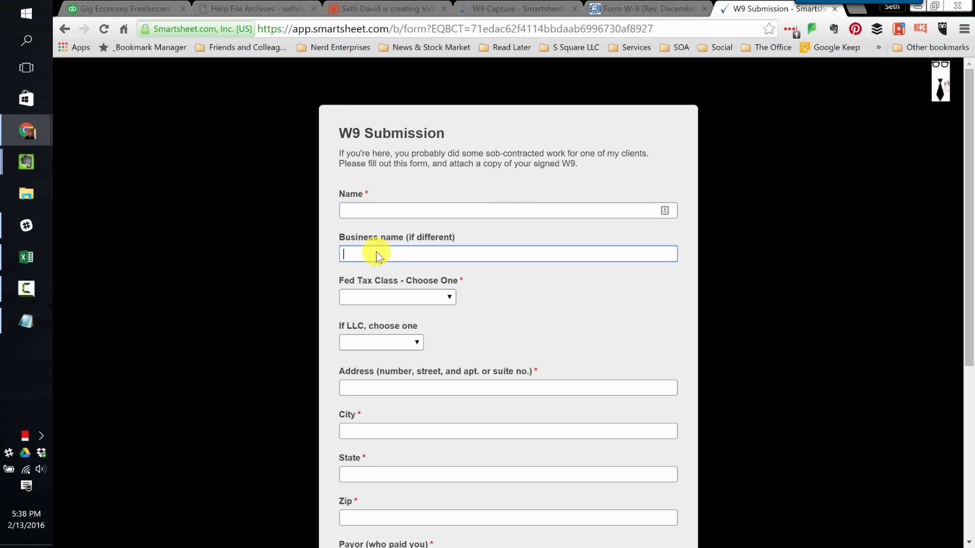
{"action": "scroll", "coordinate": [376, 251], "scroll_direction": "down", "scroll_amount": 1}
{"action": "left_click", "coordinate": [417, 229]}
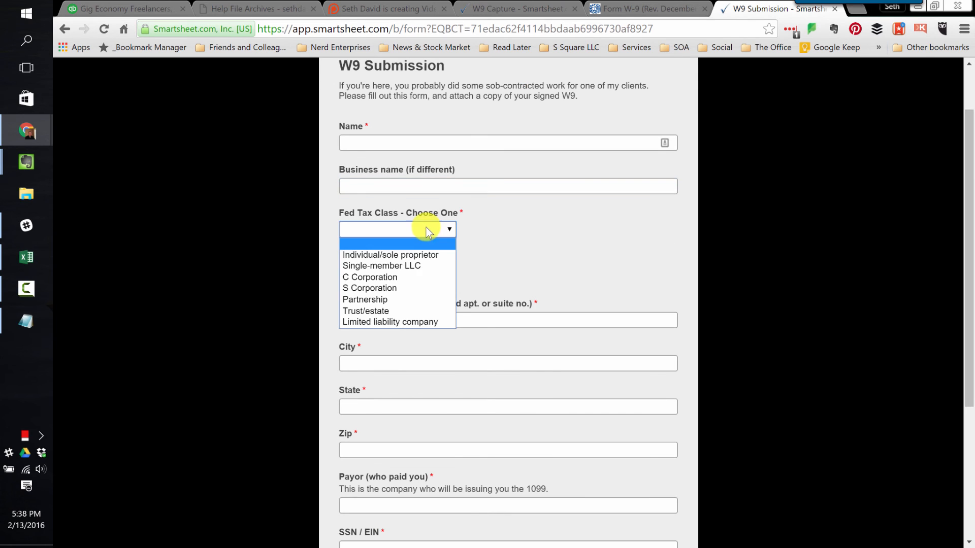
{"action": "left_click", "coordinate": [391, 253]}
Examine the If LLC choices and the remaining live form fields down to the file upload and submission area
{"action": "left_click", "coordinate": [377, 274]}
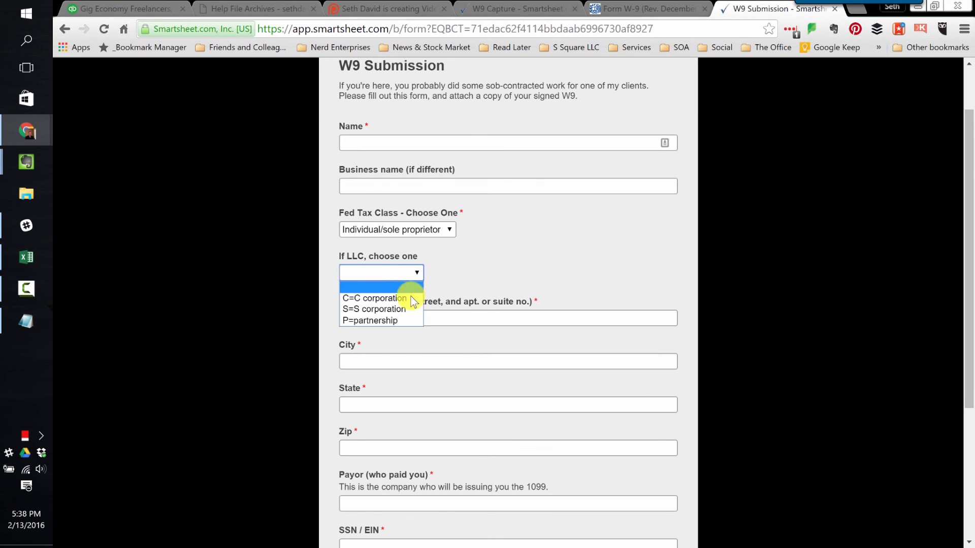
{"action": "left_click", "coordinate": [373, 276]}
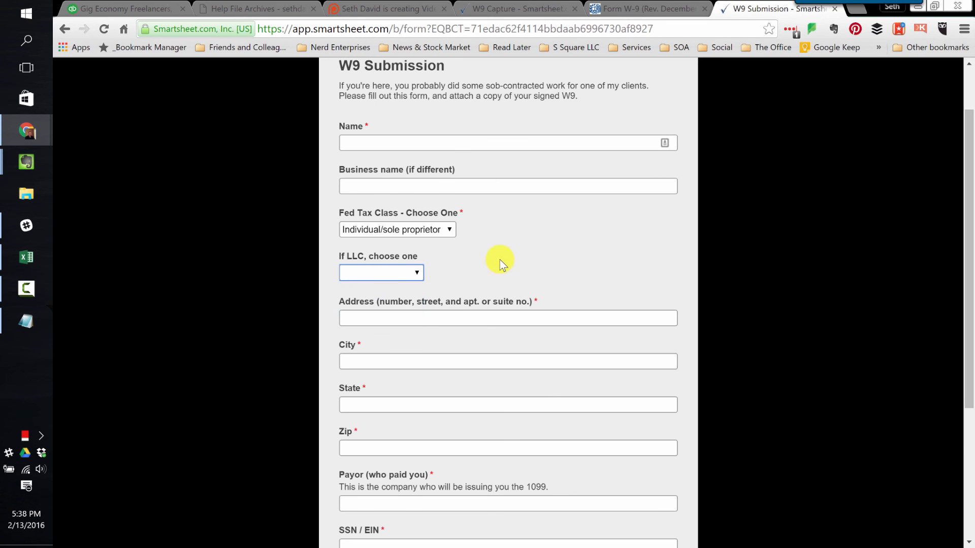
{"action": "scroll", "coordinate": [496, 260], "scroll_direction": "down", "scroll_amount": 1}
{"action": "left_click", "coordinate": [379, 255]}
{"action": "scroll", "coordinate": [463, 257], "scroll_direction": "down", "scroll_amount": 2}
{"action": "scroll", "coordinate": [463, 259], "scroll_direction": "down", "scroll_amount": 1}
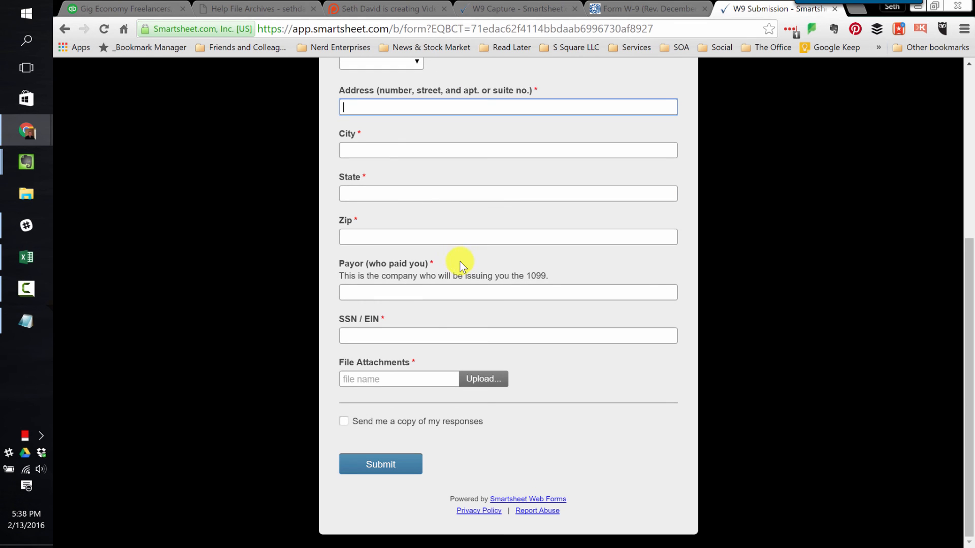
Try the live form's SSN / EIN field, then compare the form with the columns in the W9 Capture sheet
{"action": "left_click", "coordinate": [382, 336]}
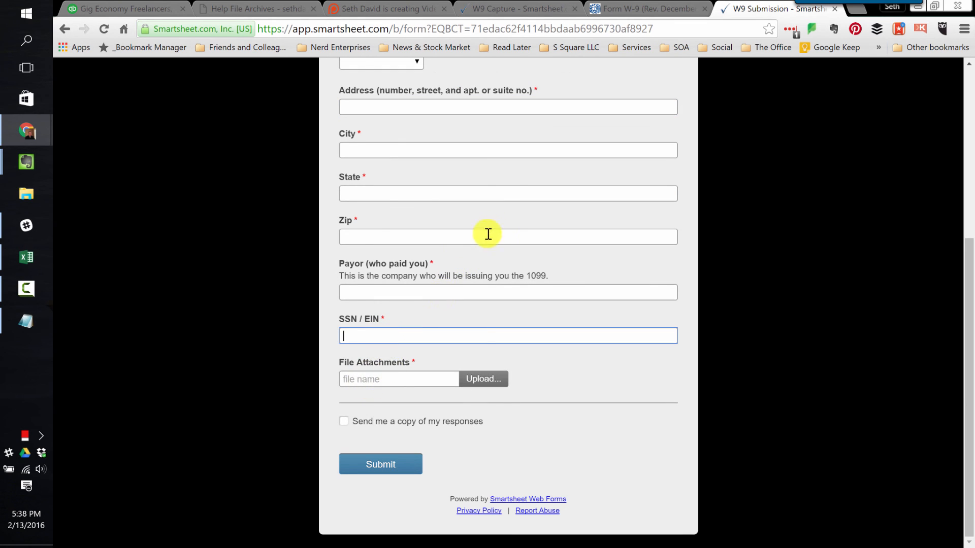
{"action": "scroll", "coordinate": [512, 224], "scroll_direction": "up", "scroll_amount": 5}
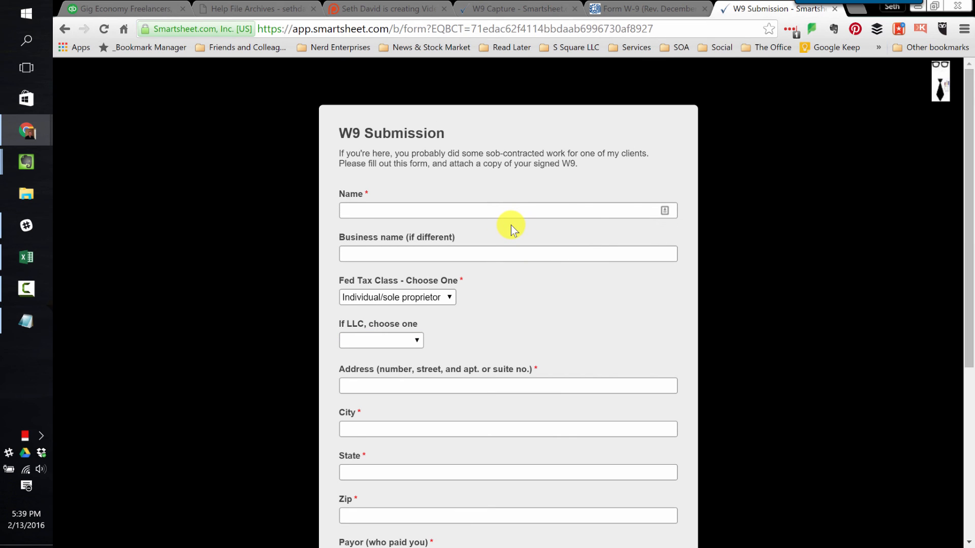
{"action": "left_click", "coordinate": [463, 10]}
{"action": "left_click", "coordinate": [828, 137]}
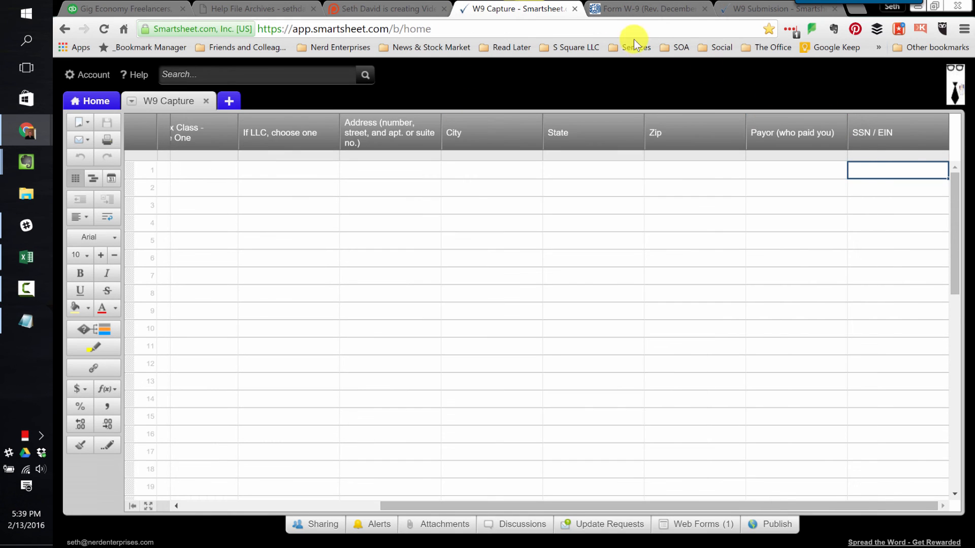
Place the W9 Submission form's browser tab directly after the W9 Capture tab and close the Form W-9 tab
{"action": "left_click_drag", "start_coordinate": [759, 8], "coordinate": [644, 13]}
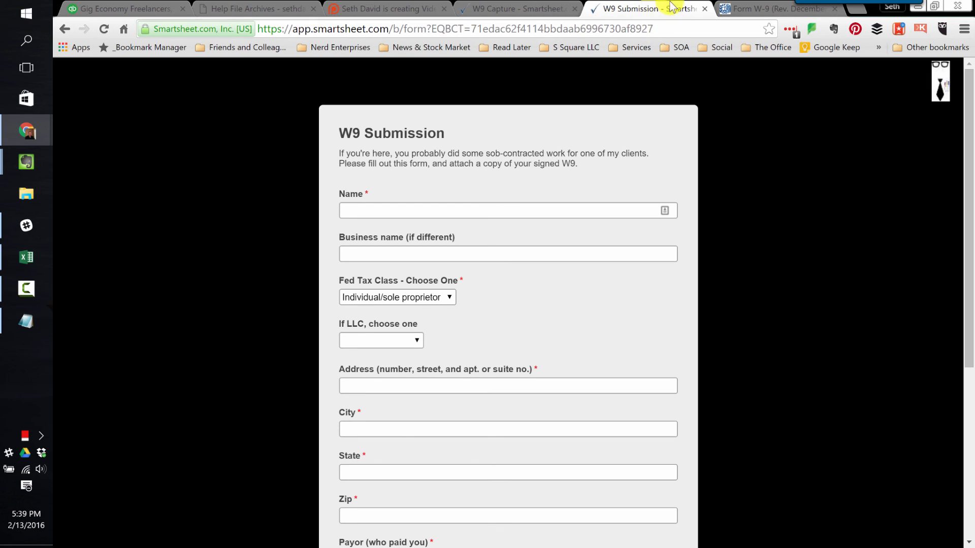
{"action": "mouse_move", "coordinate": [892, 7]}
{"action": "left_click_drag", "start_coordinate": [894, 7], "coordinate": [964, 204]}
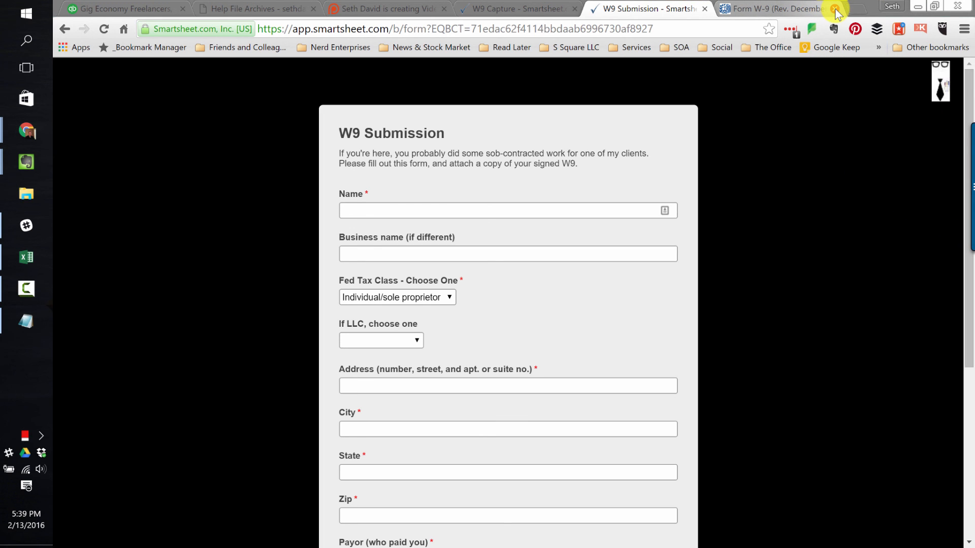
{"action": "left_click", "coordinate": [835, 8]}
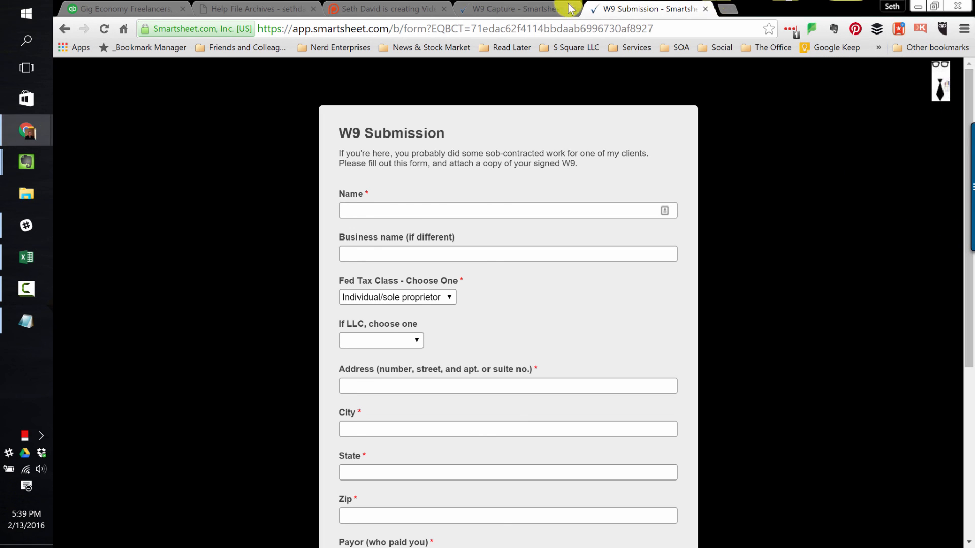
Open the browser's home page in a new tab and look over the site's articles and sidebar
{"action": "left_click", "coordinate": [731, 9]}
{"action": "left_click", "coordinate": [124, 29]}
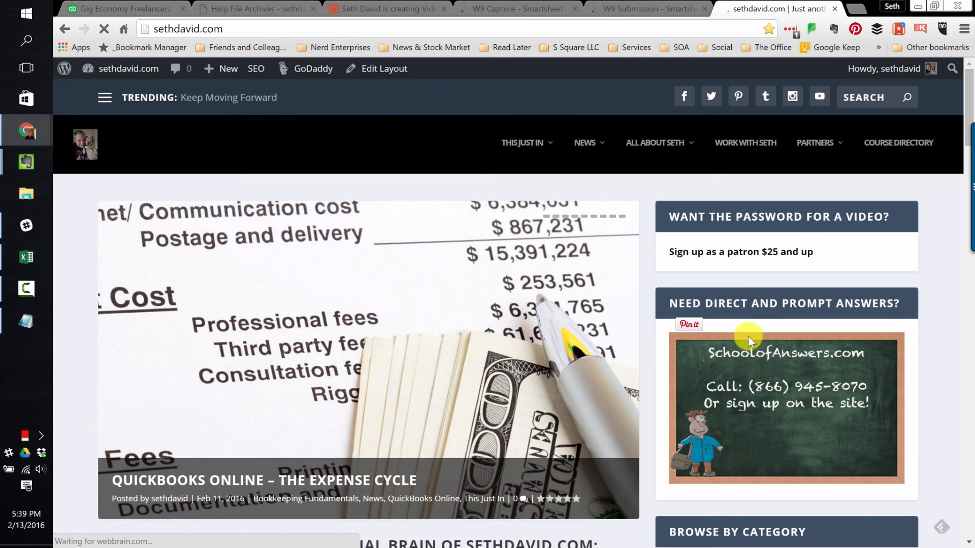
{"action": "scroll", "coordinate": [772, 361], "scroll_direction": "down", "scroll_amount": 6}
{"action": "scroll", "coordinate": [751, 254], "scroll_direction": "up", "scroll_amount": 6}
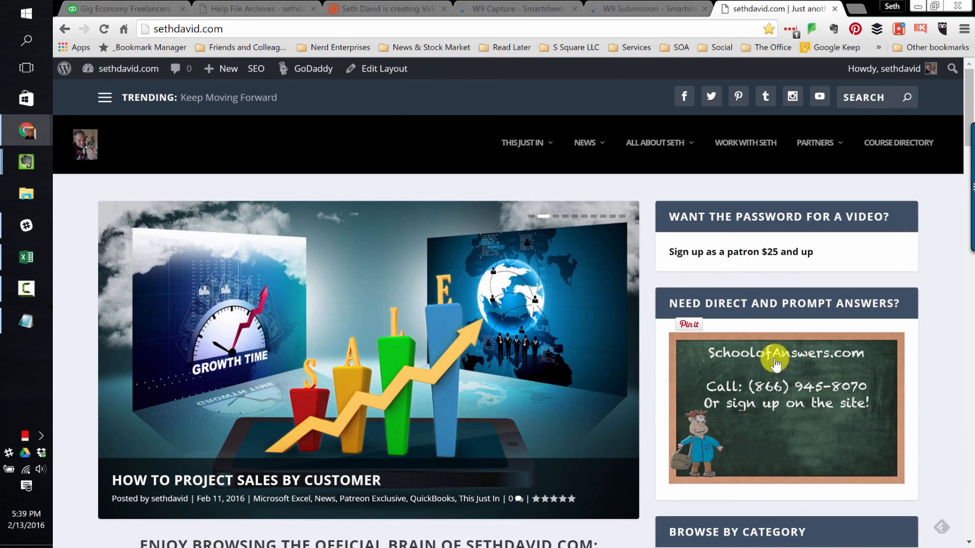